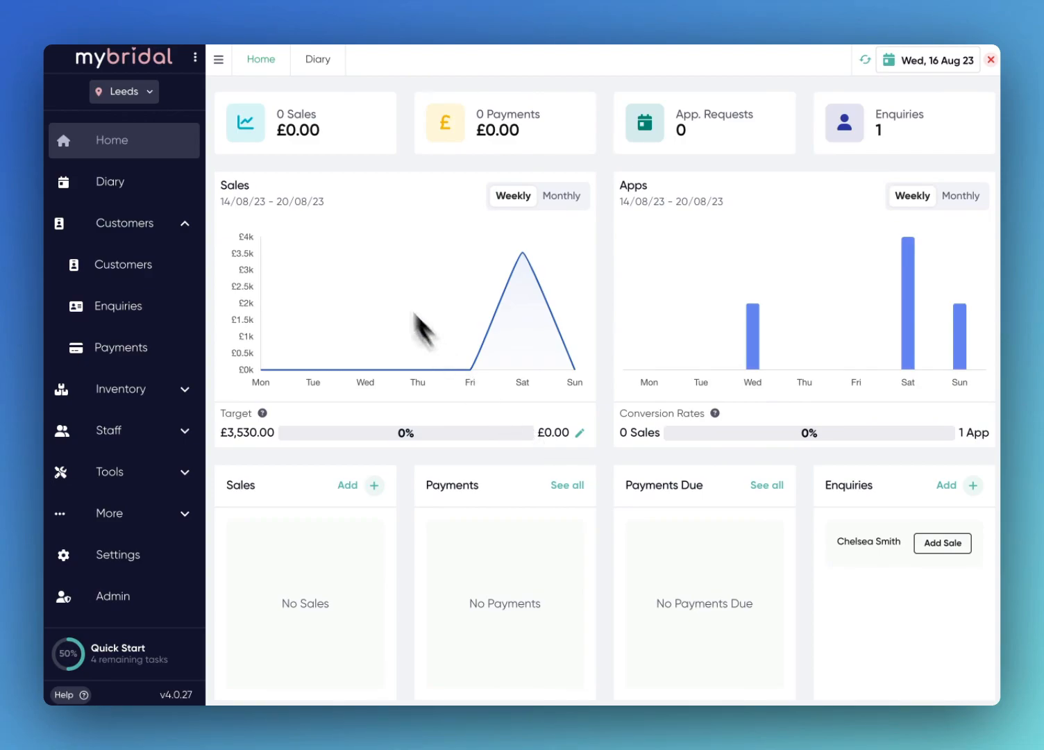
# Step: Open the 10:45 AM 1st Appointment on Wednesday 16 August in the diary and start a new customer sale from it
pyautogui.click(117, 185)
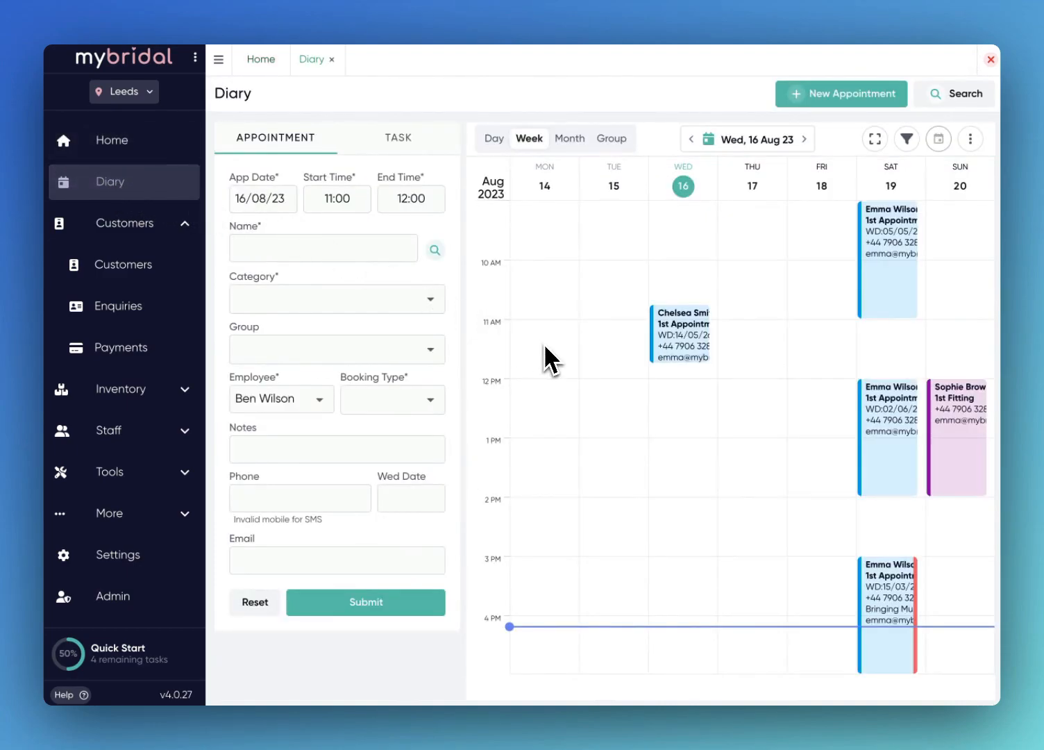
pyautogui.click(677, 338)
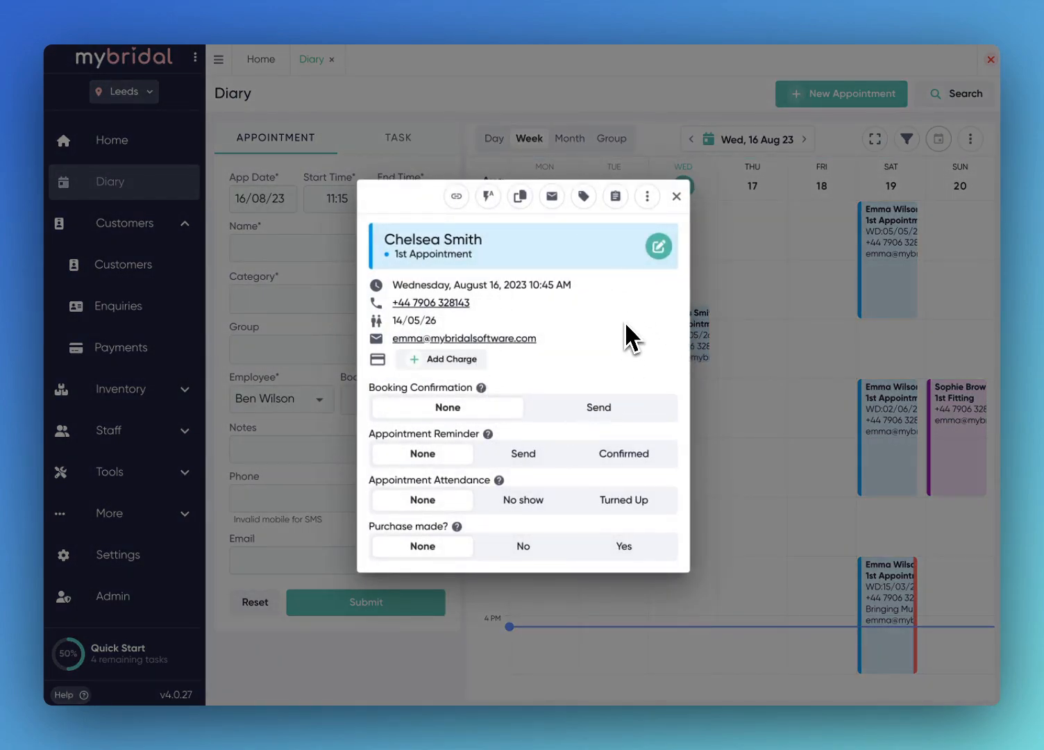
pyautogui.click(568, 205)
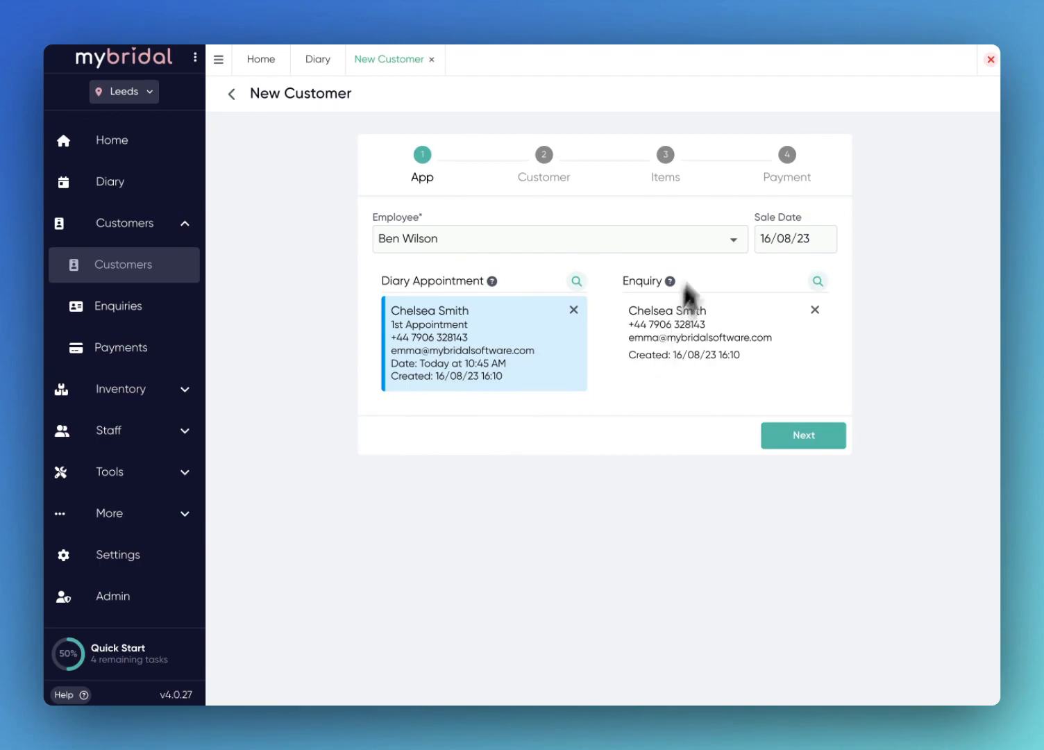
# Step: Assign the sale to the sixth listed employee and continue past the customer details to the sale items
pyautogui.click(733, 241)
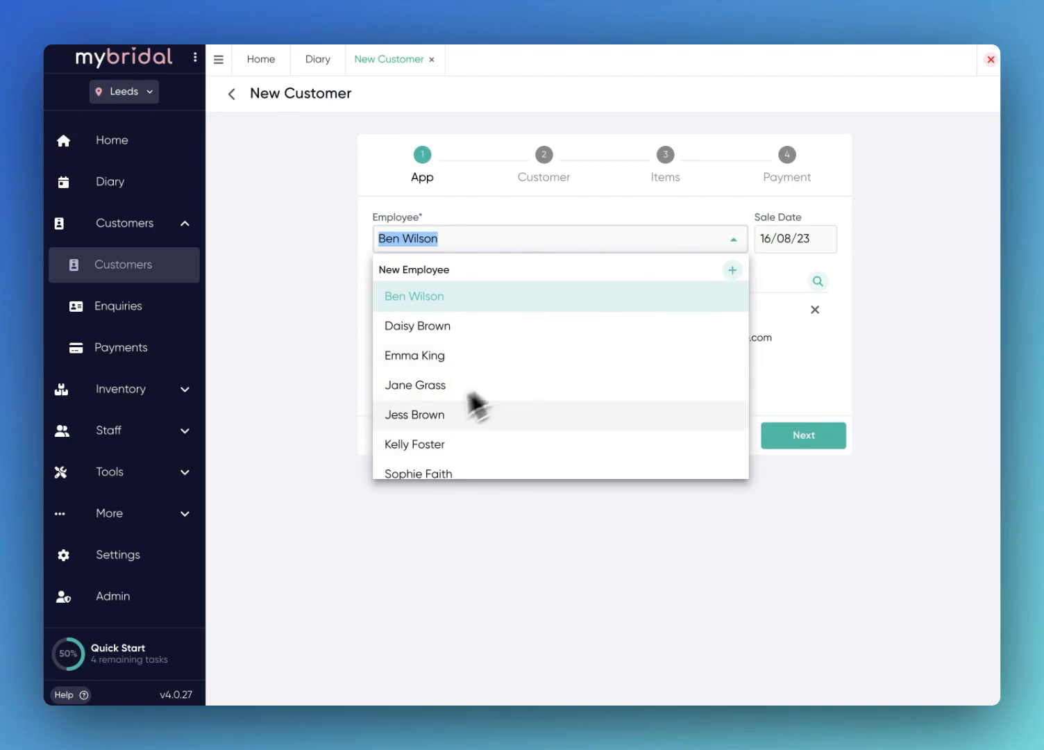
pyautogui.click(435, 445)
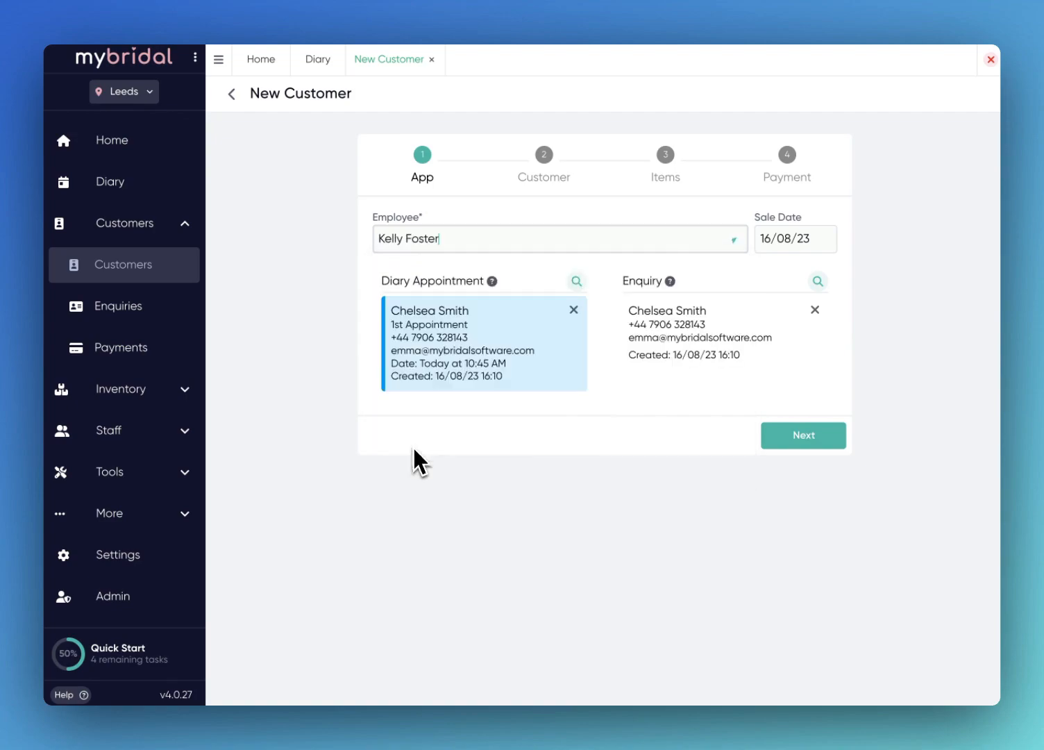
pyautogui.click(778, 236)
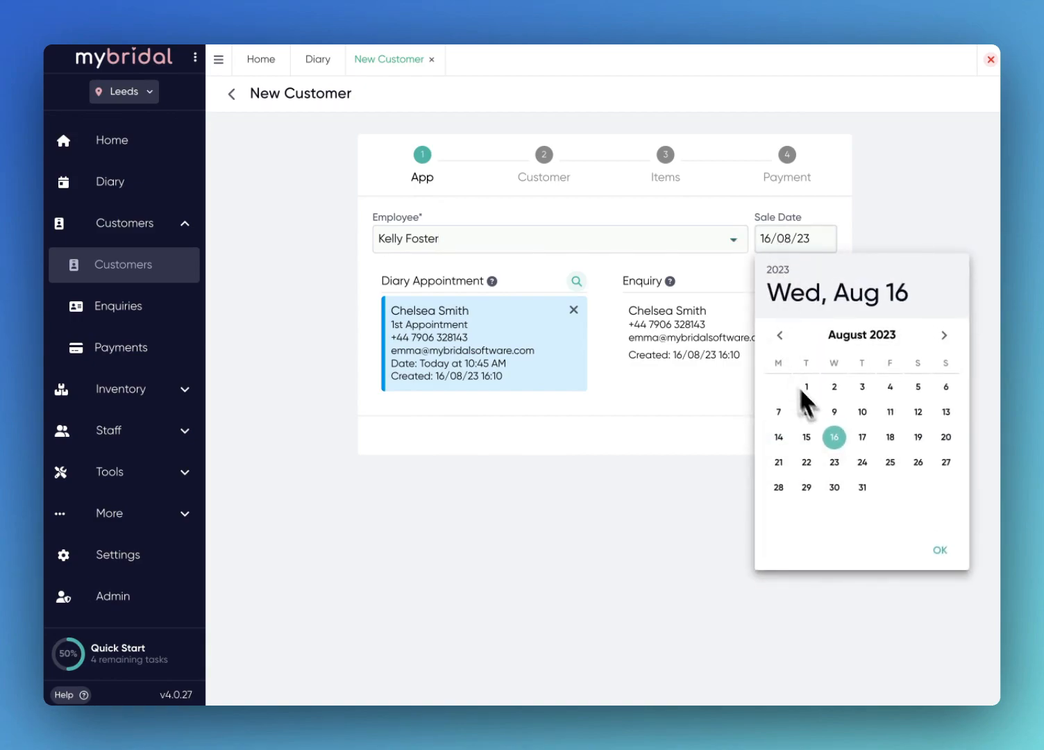
pyautogui.click(820, 219)
pyautogui.click(802, 443)
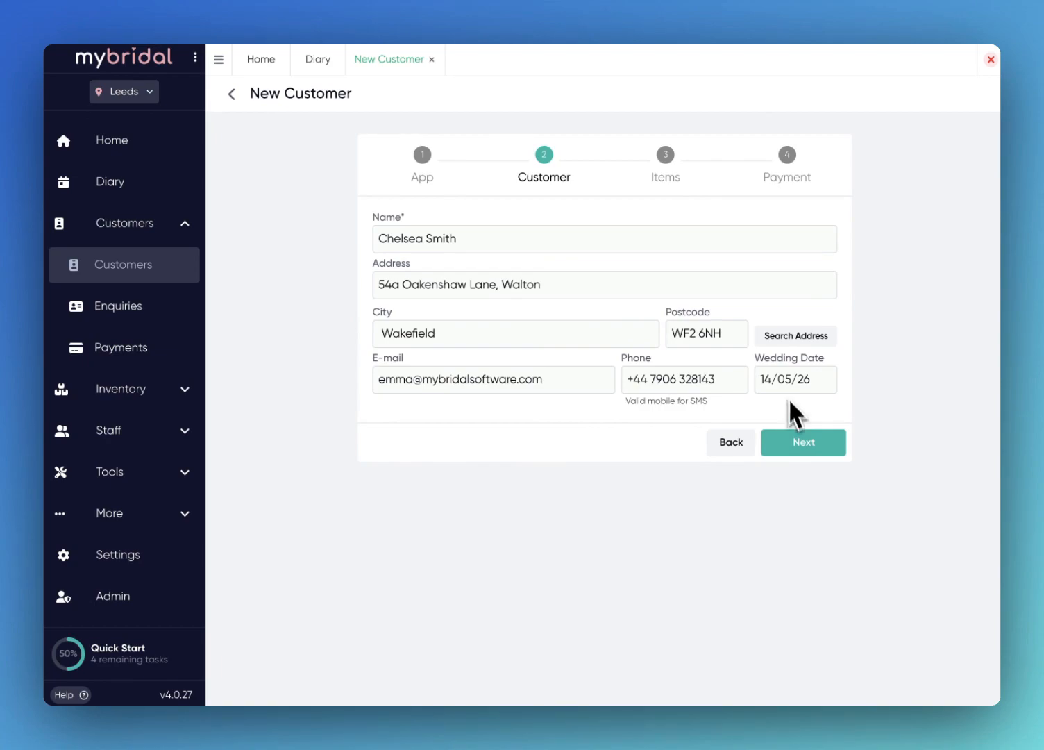
pyautogui.click(821, 446)
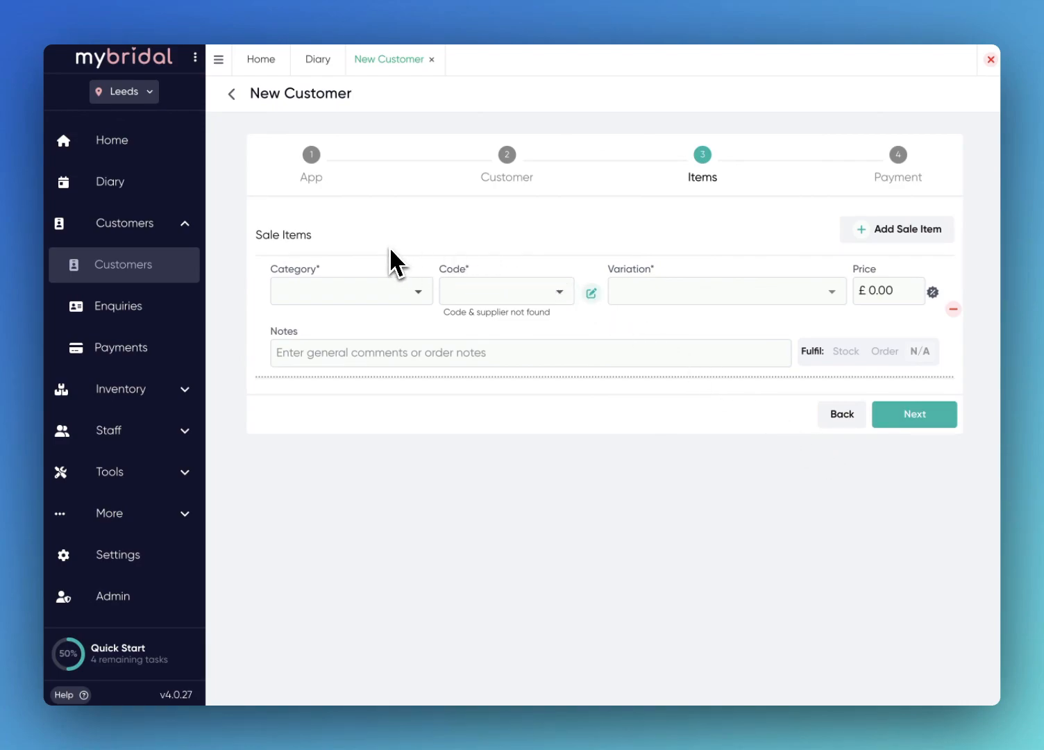
# Step: Set the sale item's category to Wedding Dress
pyautogui.click(417, 291)
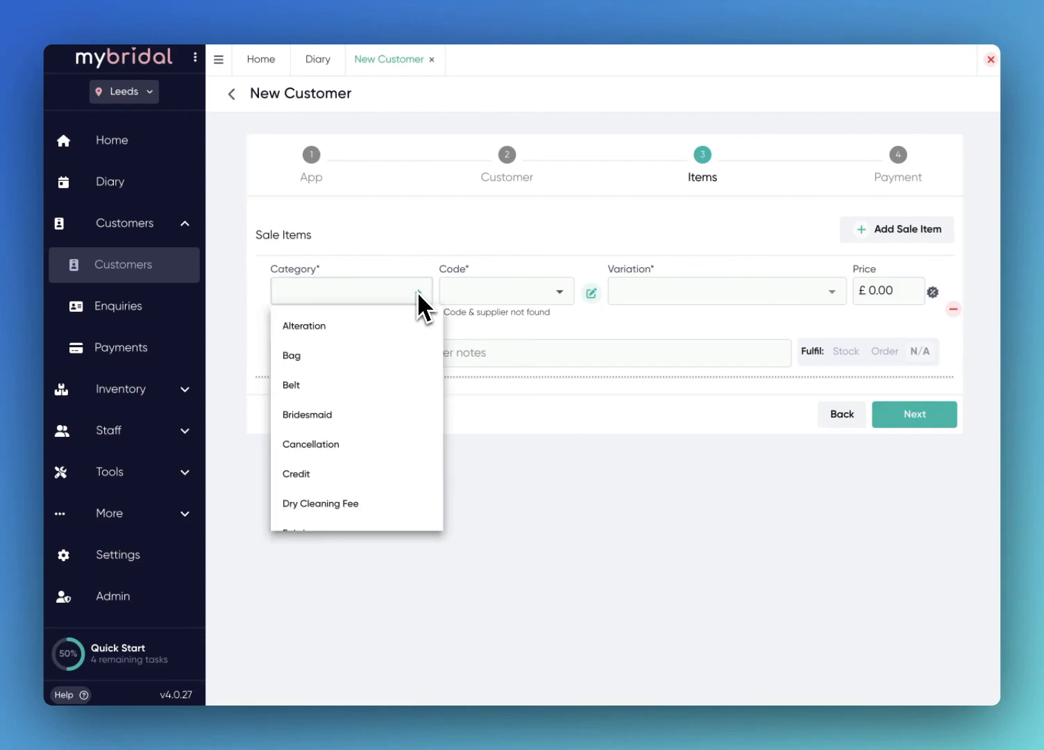
pyautogui.scroll(-10, 366, 486)
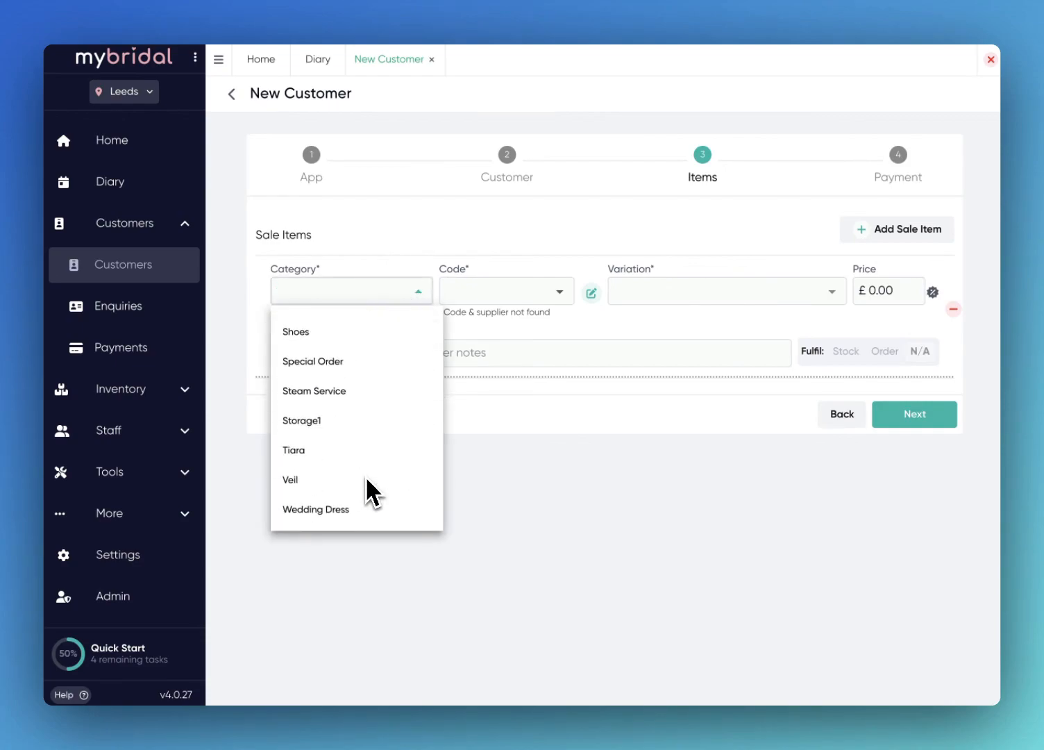
pyautogui.click(328, 512)
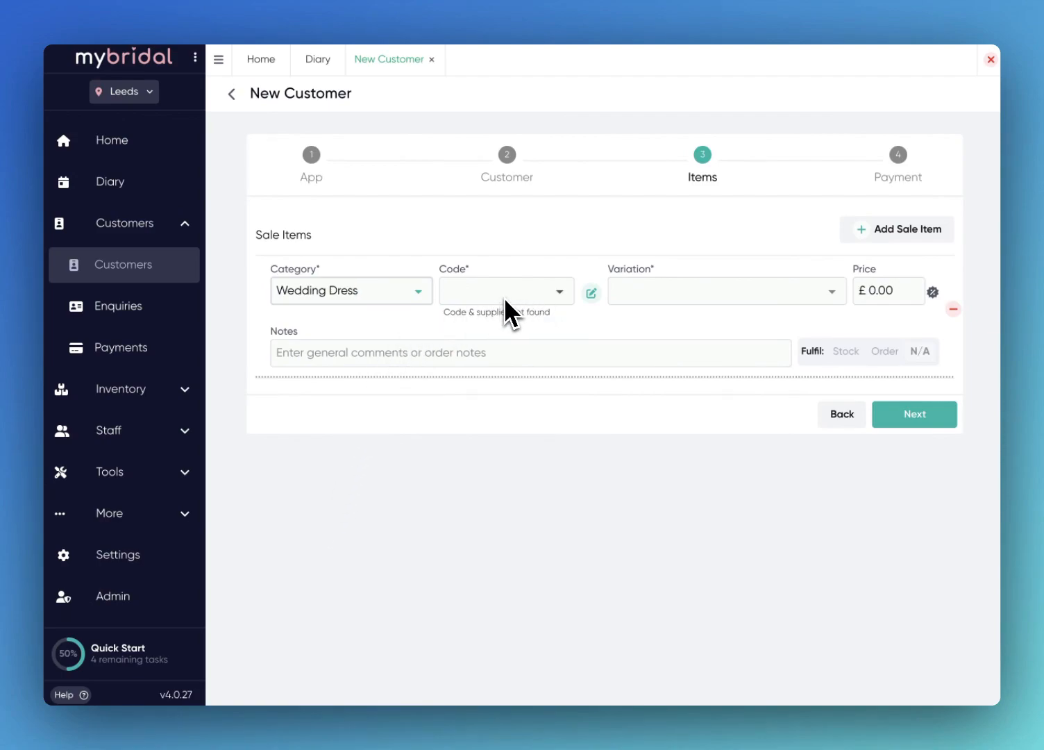
# Step: Try the custom code 123455 for the wedding dress item and clear it again
pyautogui.click(554, 292)
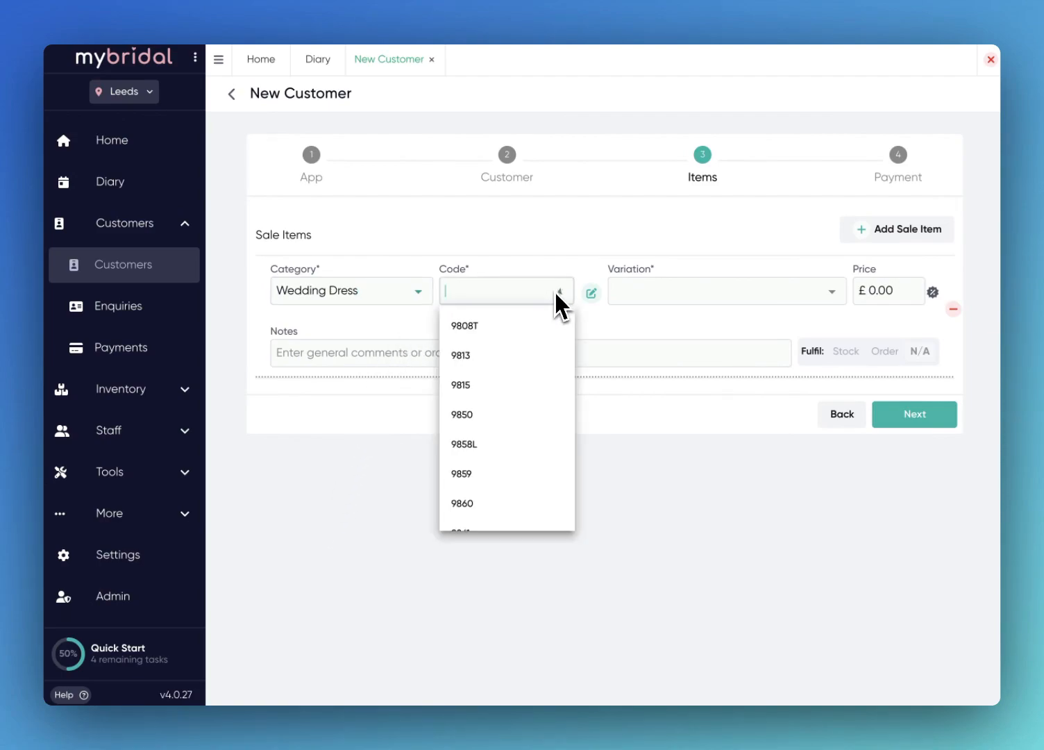
pyautogui.scroll(-4, 520, 474)
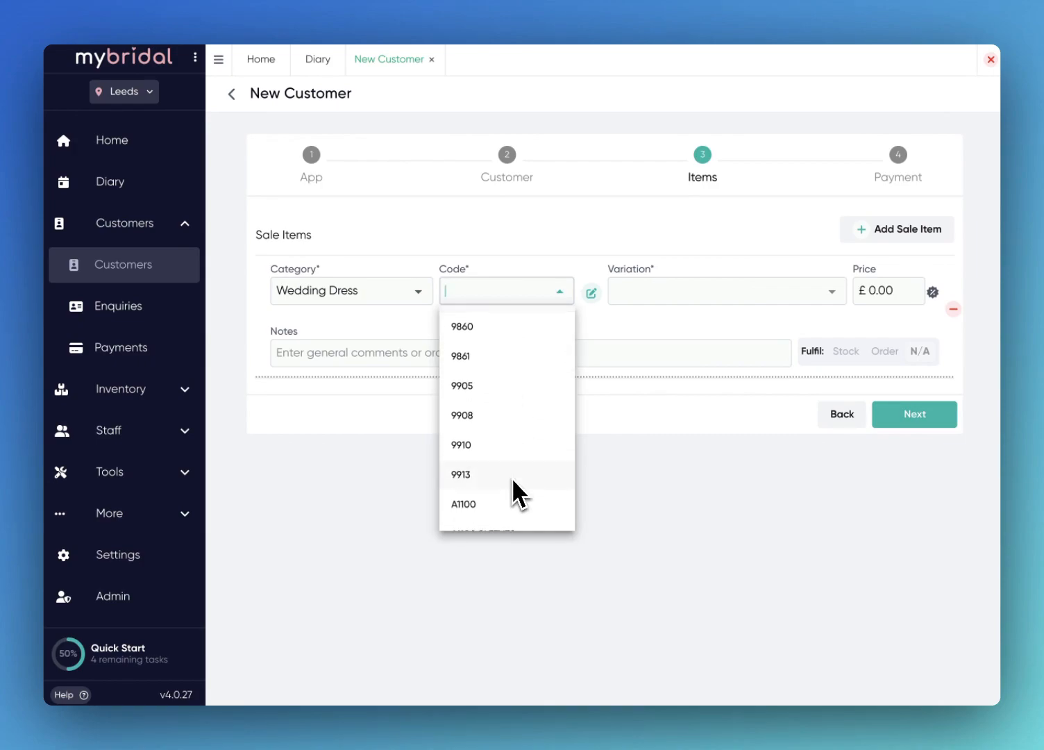
pyautogui.scroll(-3, 514, 480)
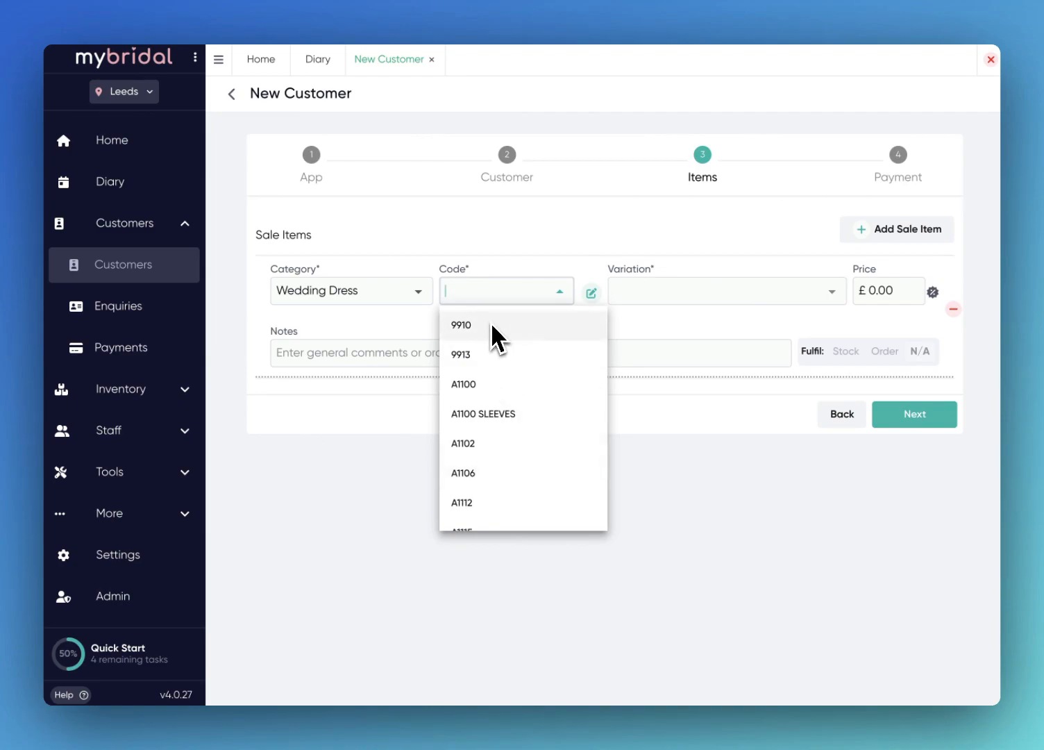
pyautogui.write('123455')
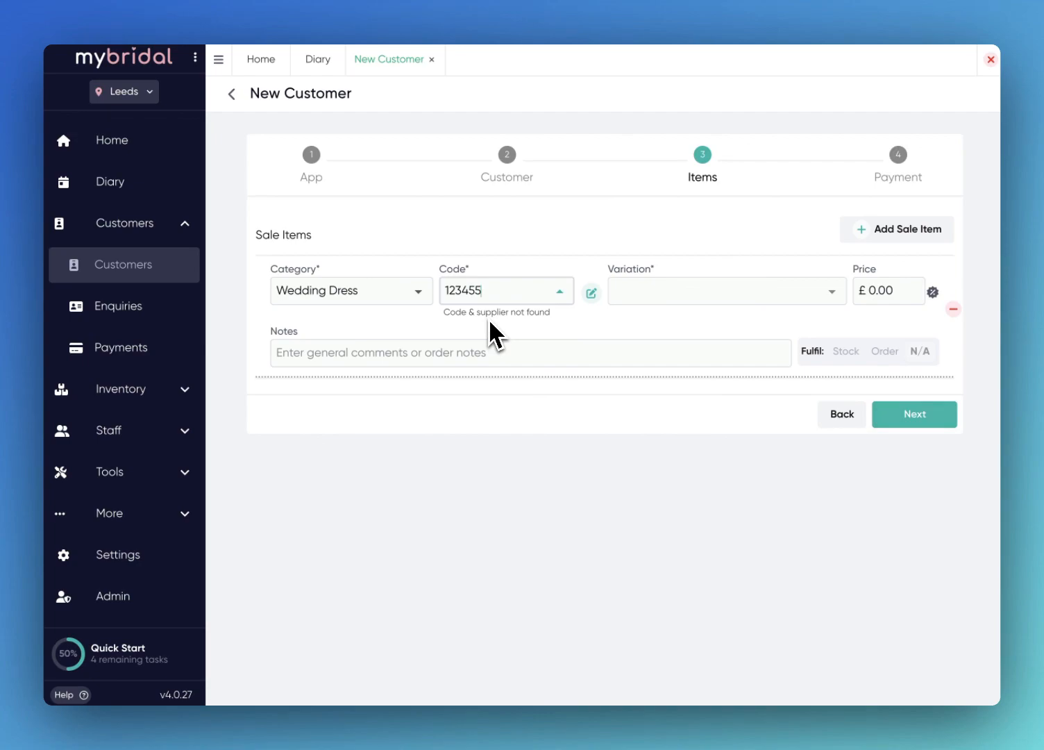
pyautogui.press('BackSpace')
pyautogui.press('BackSpace')
pyautogui.press('BackSpace')
pyautogui.press('BackSpace')
pyautogui.press('BackSpace')
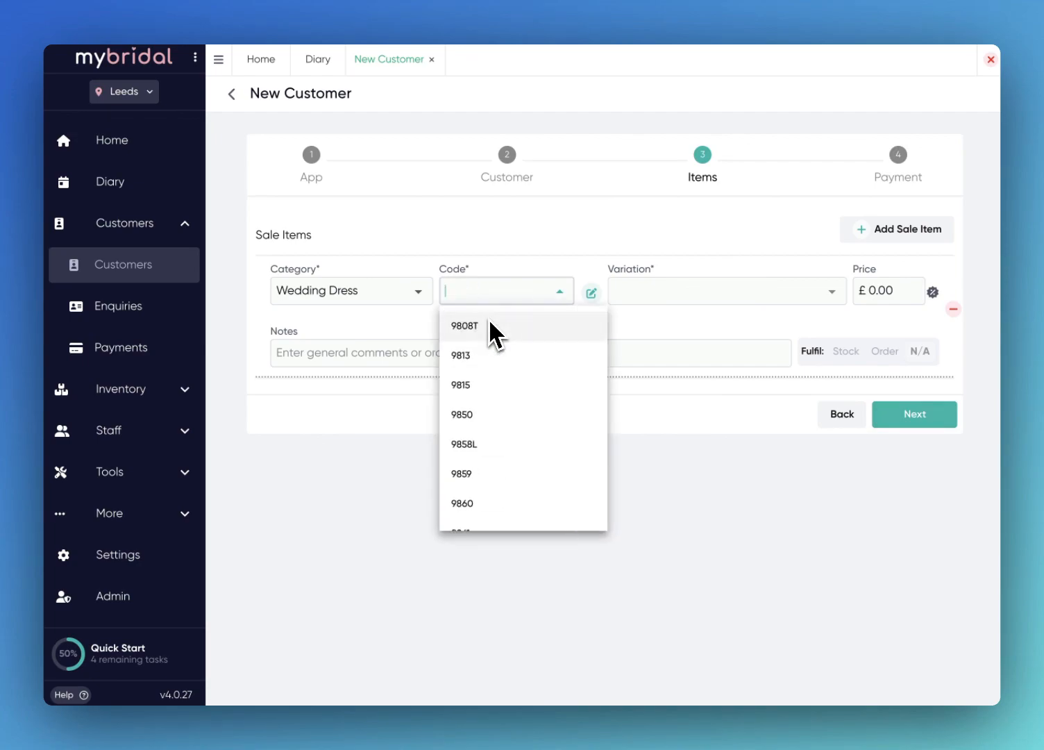
# Step: Choose the existing code EBG123 for the wedding dress item
pyautogui.scroll(-3, 490, 444)
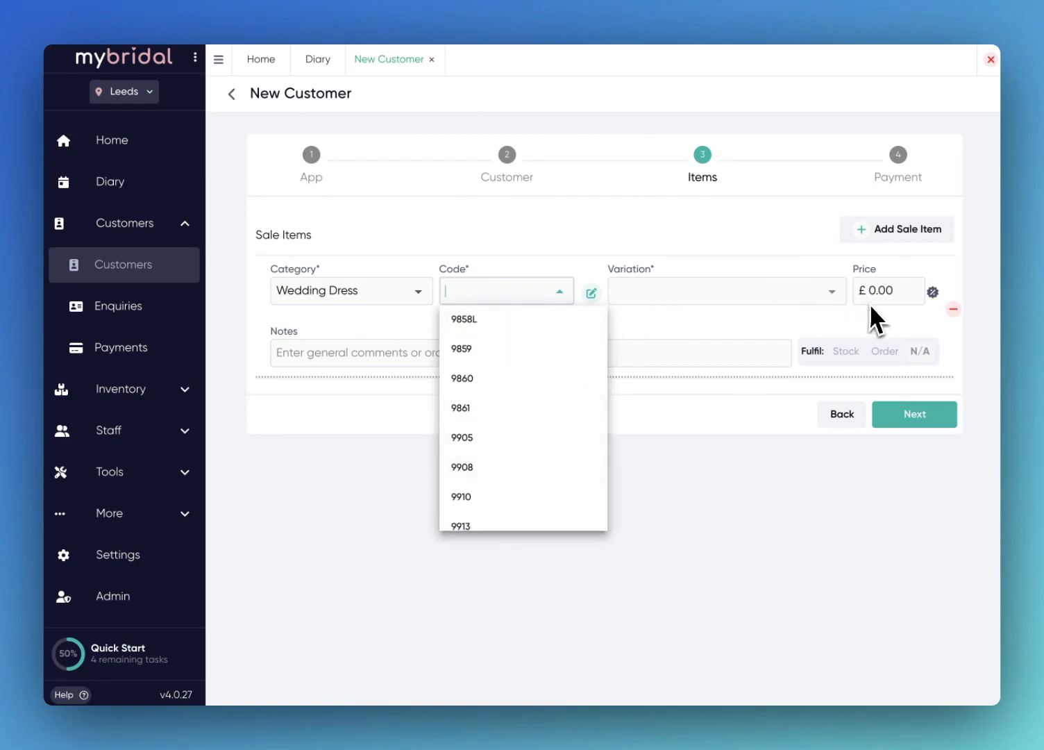
pyautogui.scroll(-5, 520, 445)
pyautogui.scroll(-6, 507, 457)
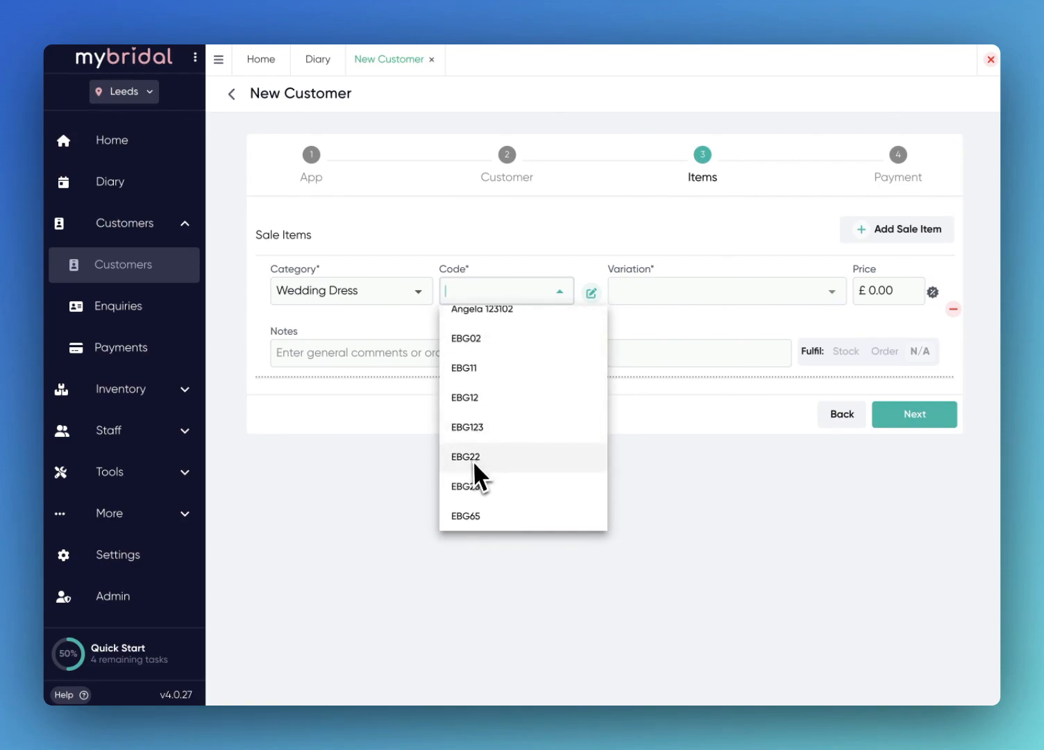
pyautogui.click(483, 434)
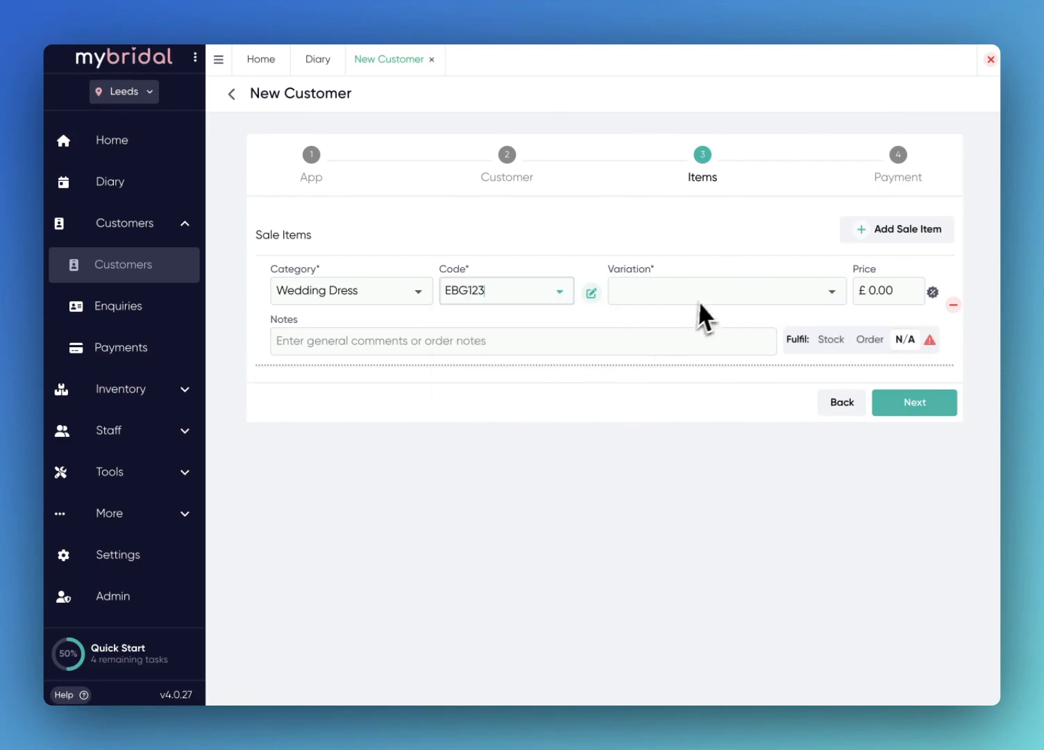
# Step: Choose the variation White14: EBG123C02S14 for the EBG123 wedding dress
pyautogui.click(826, 294)
pyautogui.scroll(-5, 738, 447)
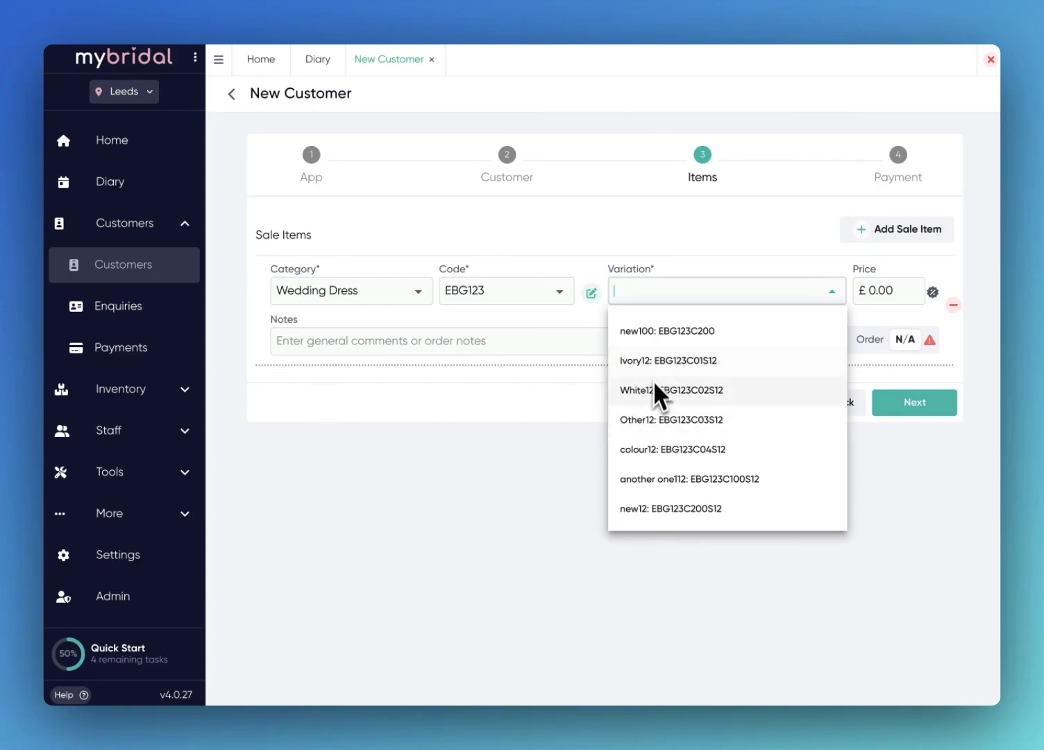
pyautogui.scroll(-5, 658, 428)
pyautogui.scroll(-3, 658, 428)
pyautogui.scroll(5, 659, 429)
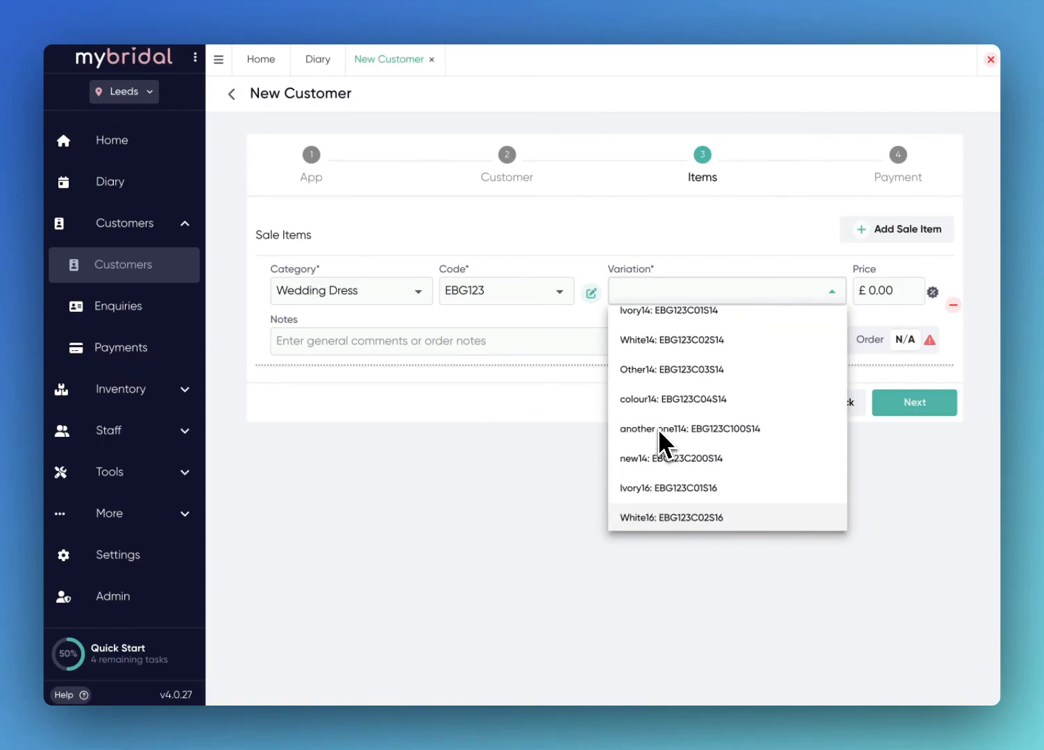
pyautogui.click(667, 342)
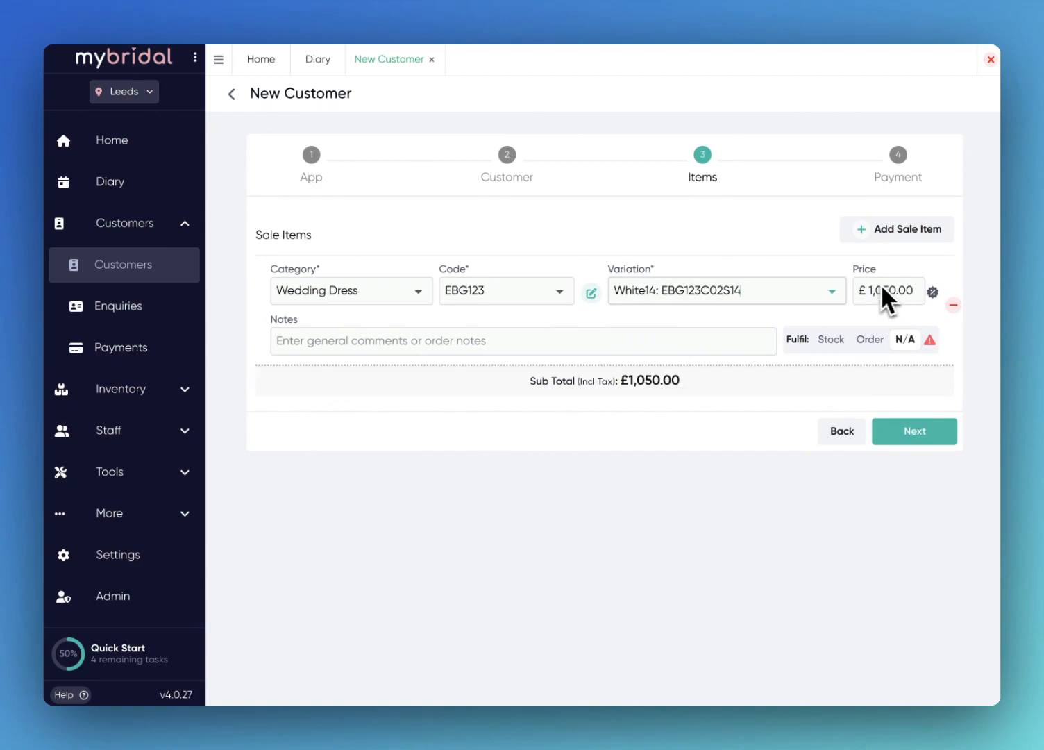
# Step: Customise the dress variation with colour White / Rose, size 30 and SKU EBG123C02S30, and update the item
pyautogui.click(591, 297)
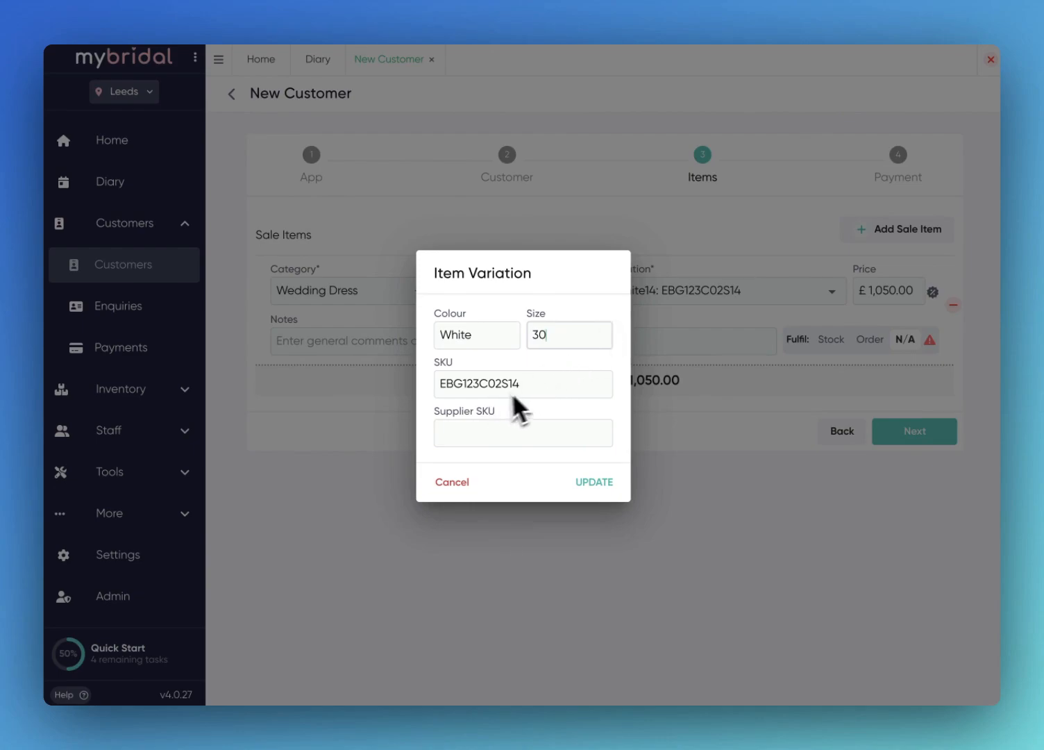
pyautogui.click(538, 390)
pyautogui.press('BackSpace')
pyautogui.press('BackSpace')
pyautogui.click(499, 344)
pyautogui.write('/ Rose')
pyautogui.click(599, 486)
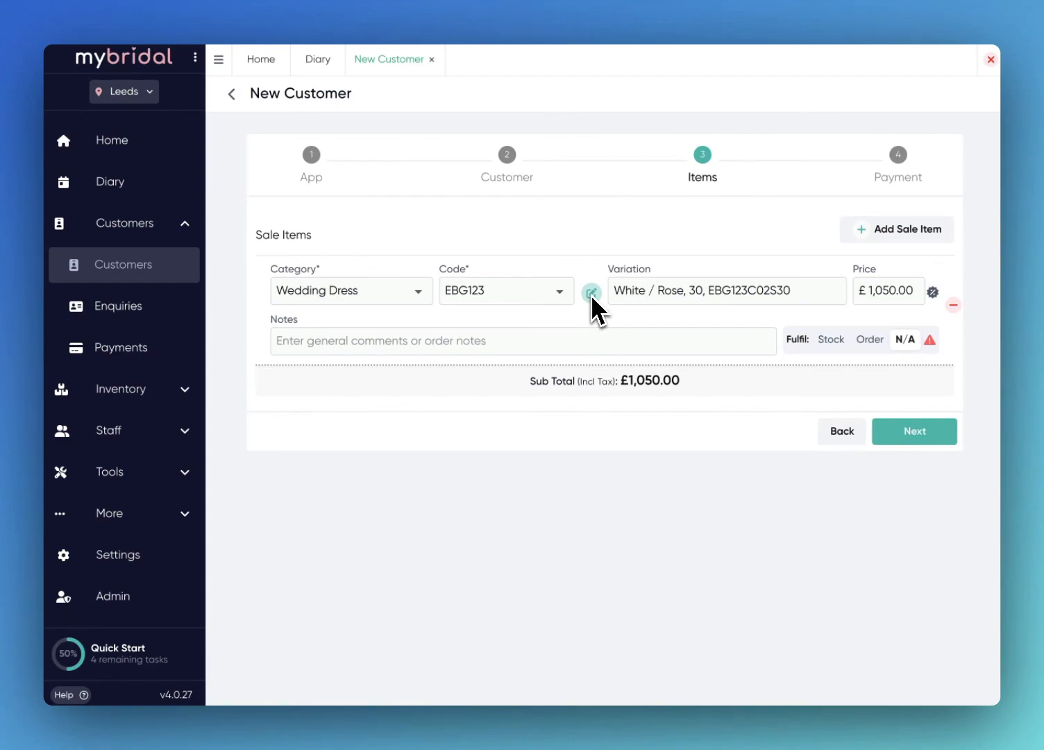
# Step: Set the wedding dress item's price to £1,000
pyautogui.click(892, 295)
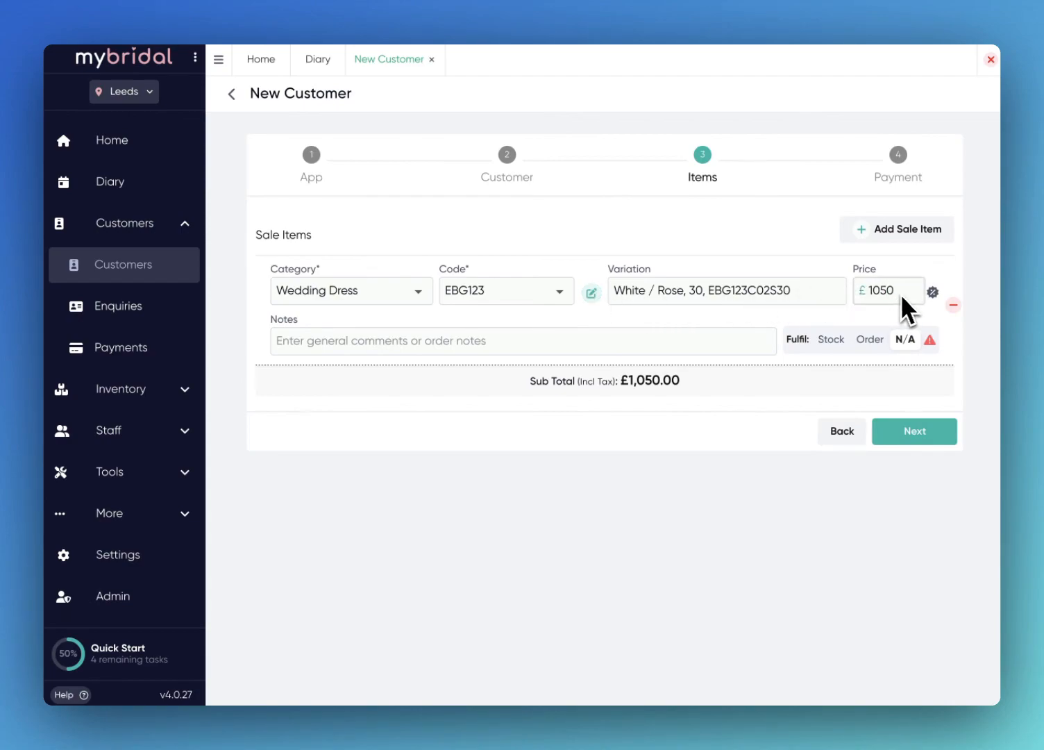
pyautogui.press('BackSpace')
pyautogui.press('BackSpace')
pyautogui.press('BackSpace')
pyautogui.write('00')
pyautogui.click(952, 258)
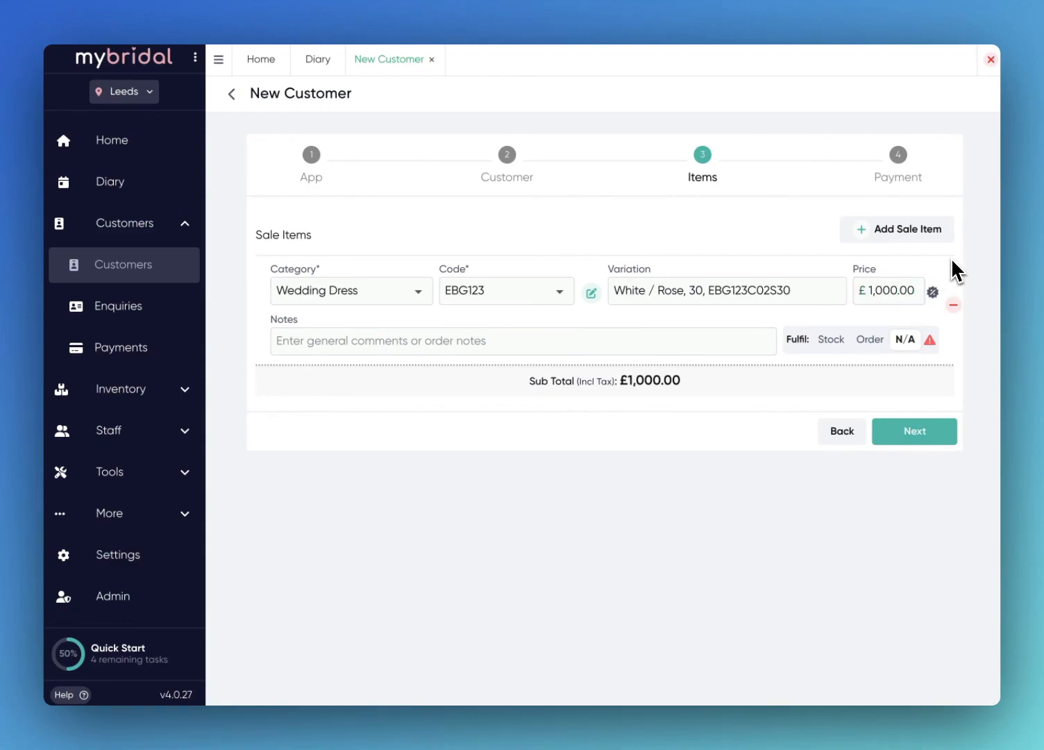
# Step: Open the item discount for the wedding dress and set its discounted price to £900
pyautogui.click(934, 291)
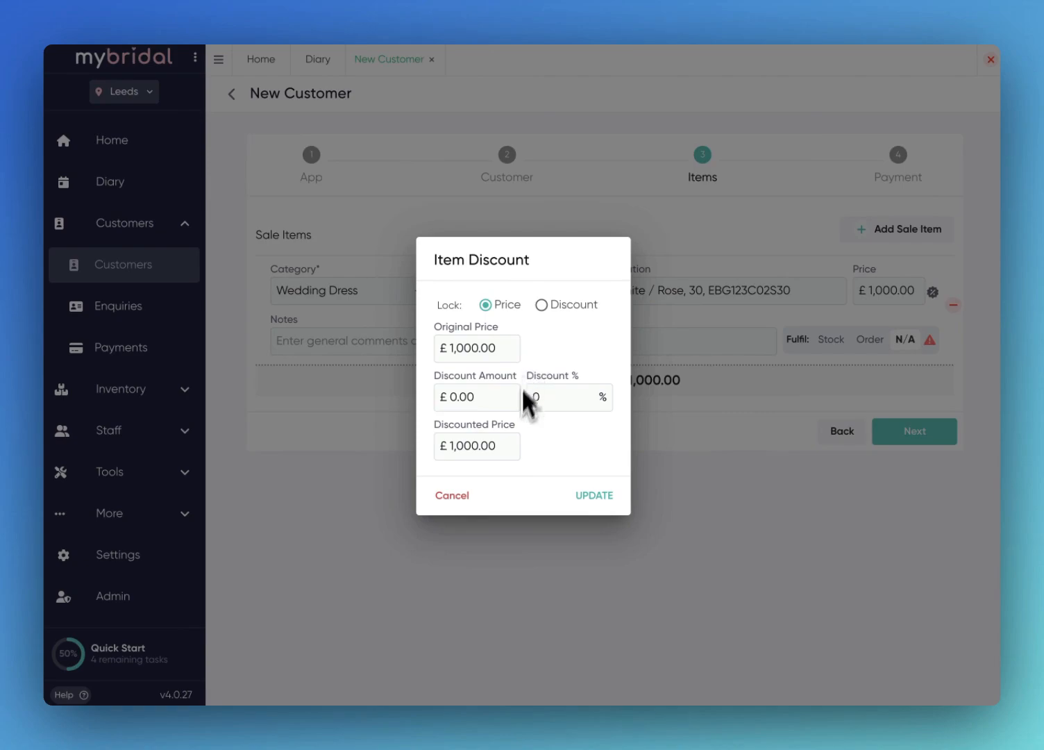
pyautogui.click(512, 446)
pyautogui.press('BackSpace')
pyautogui.press('BackSpace')
pyautogui.press('BackSpace')
pyautogui.press('BackSpace')
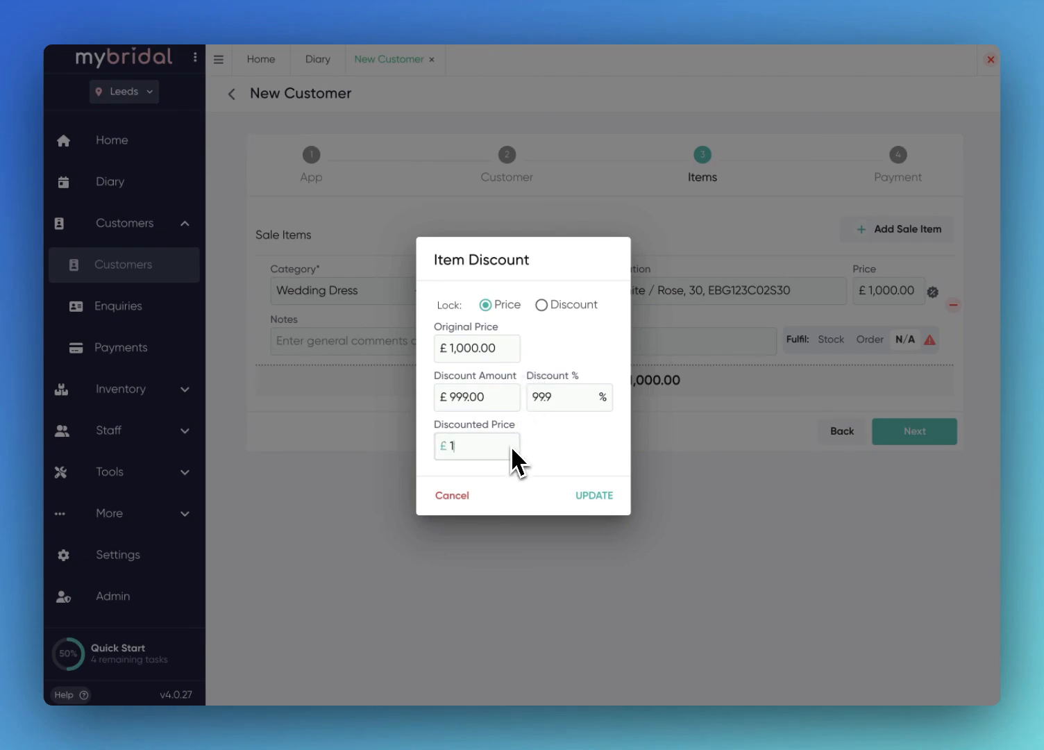
pyautogui.write('900')
# Step: Switch the item discount's lock to Discount and set the discount percentage to 15%
pyautogui.click(541, 311)
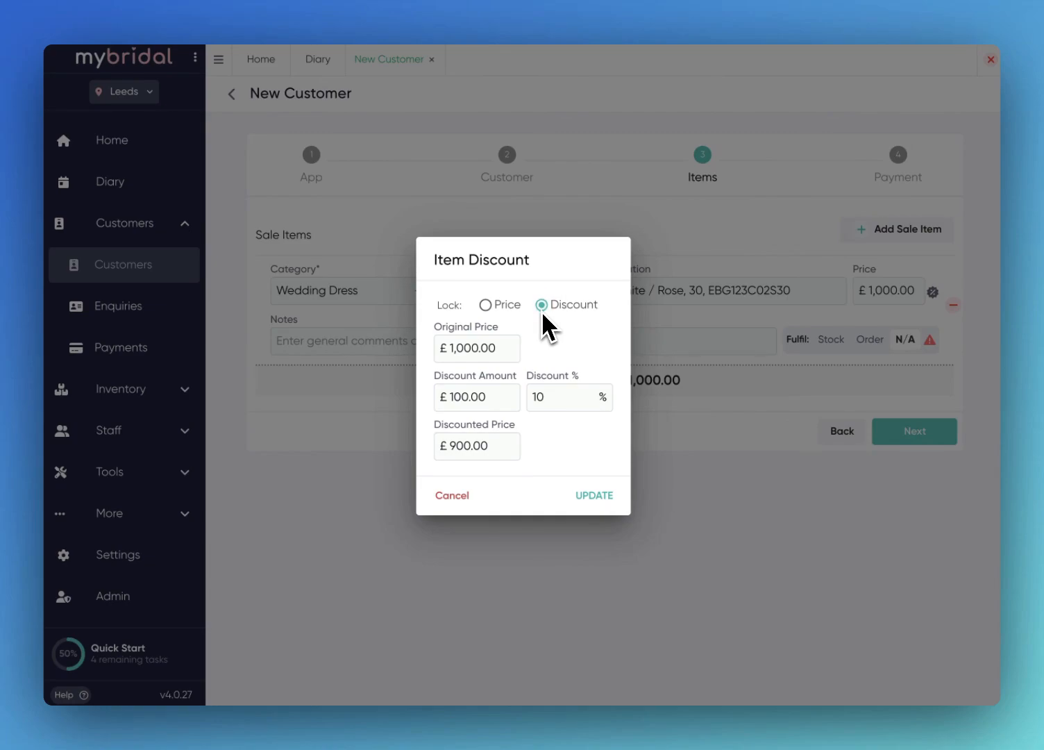
pyautogui.click(554, 397)
pyautogui.press('BackSpace')
pyautogui.write('5')
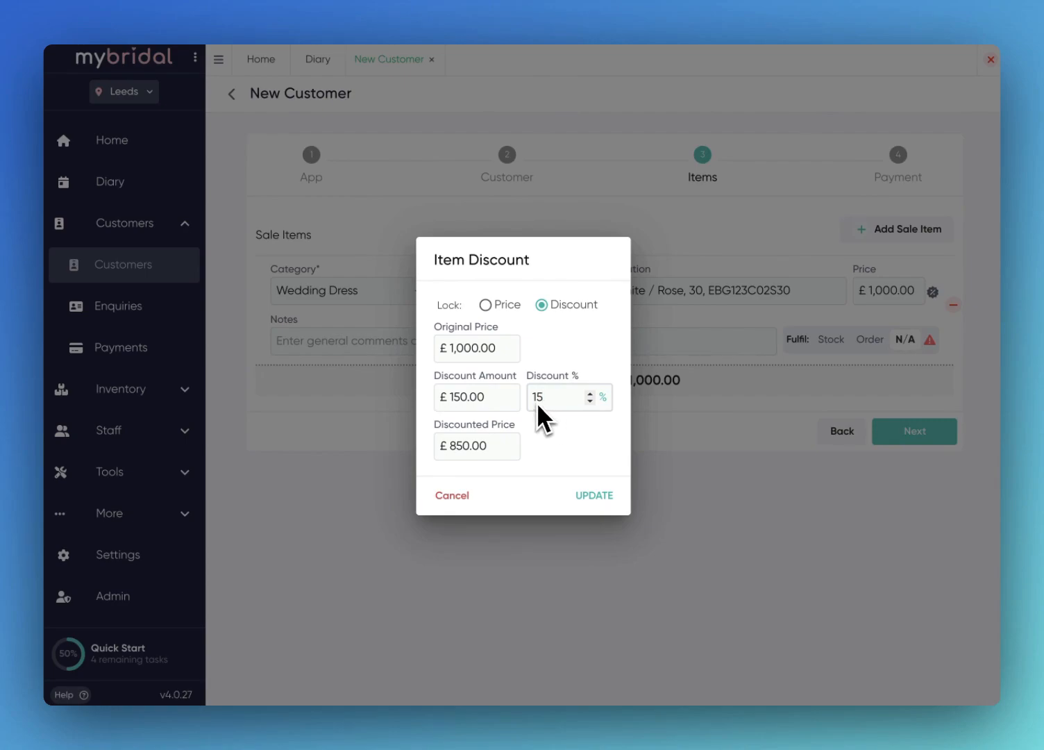
# Step: Set the item's discount amount to £100 and apply the discount to the wedding dress
pyautogui.click(495, 405)
pyautogui.press('BackSpace')
pyautogui.press('BackSpace')
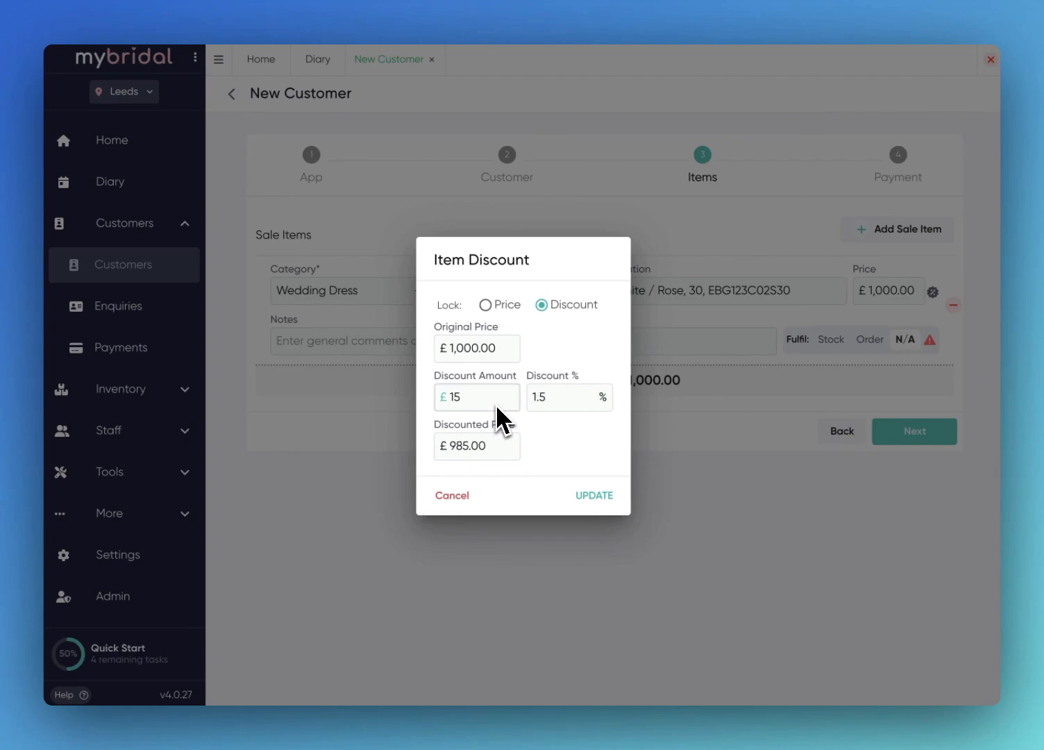
pyautogui.write('00')
pyautogui.click(595, 494)
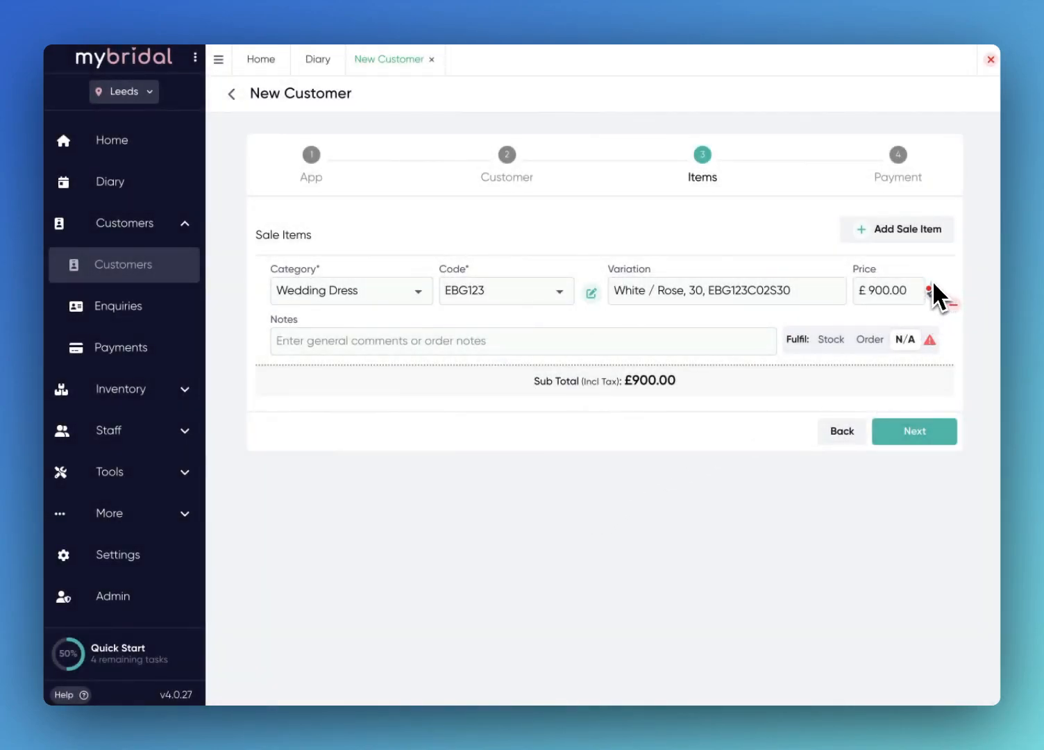
# Step: Add the note "Dress to come with sleeve" to the wedding dress item
pyautogui.click(434, 342)
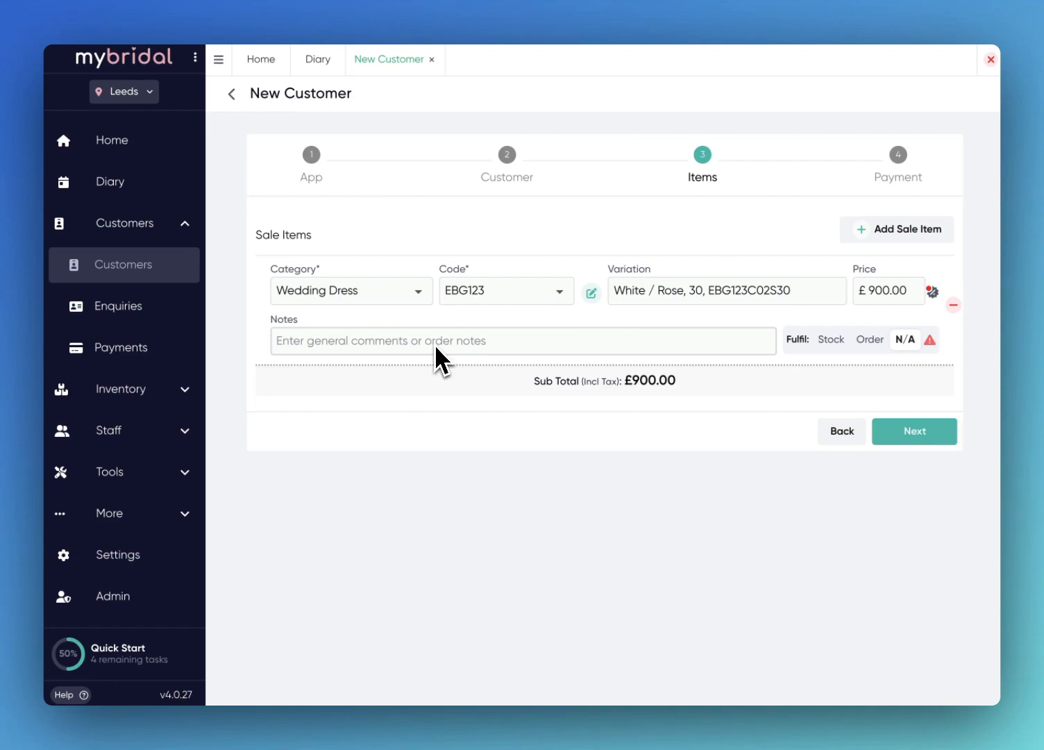
pyautogui.write('Dress')
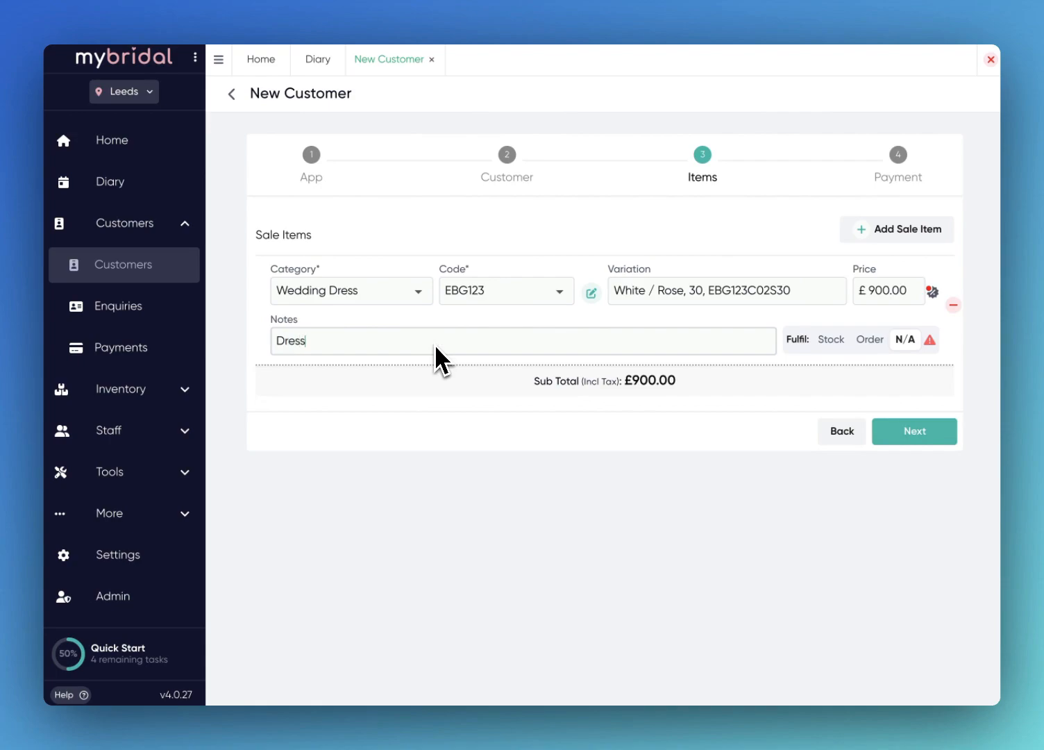
pyautogui.write(' to come with sleeve')
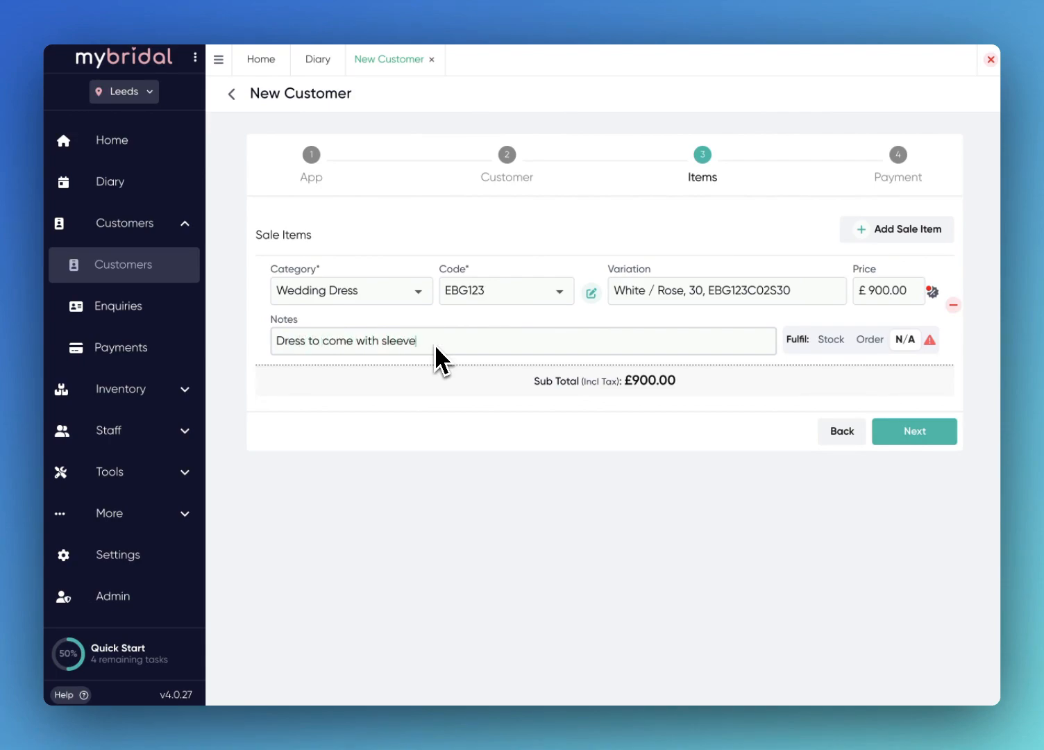
# Step: Complete the wedding dress note as "Dress to come with sleeves and extra tulle layer" and open the item's fulfilment options
pyautogui.write('s and extra tulle layer')
pyautogui.click(835, 341)
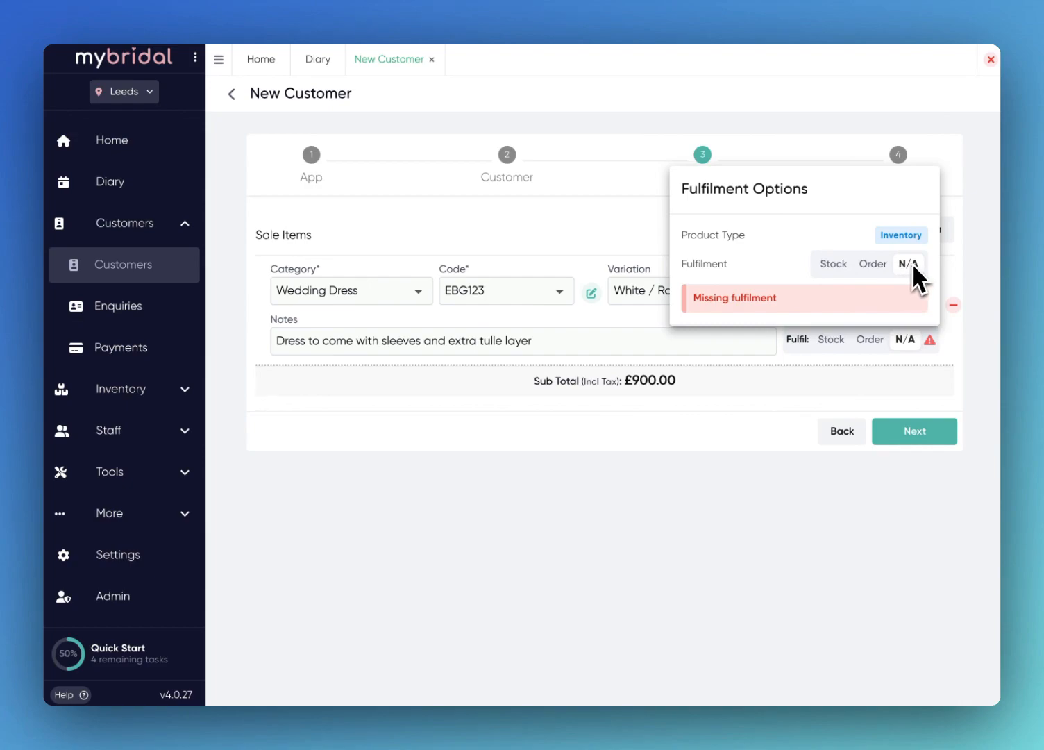
# Step: Try the Stock and Order fulfilment options for the wedding dress, ending on Stock
pyautogui.click(832, 263)
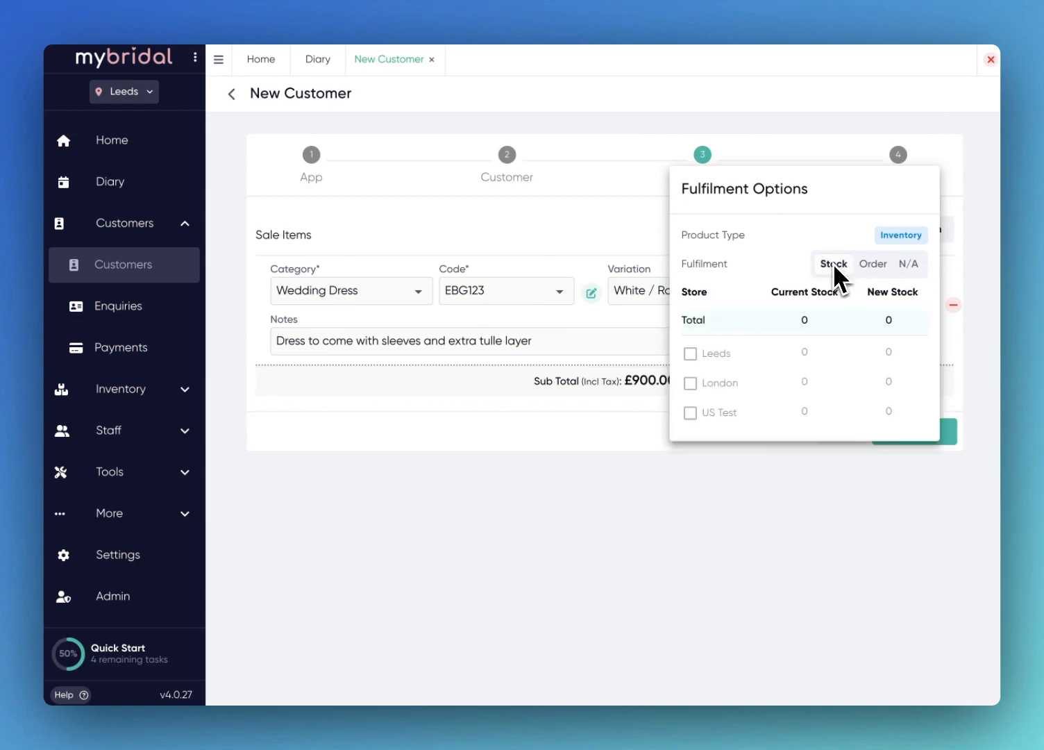
pyautogui.click(874, 263)
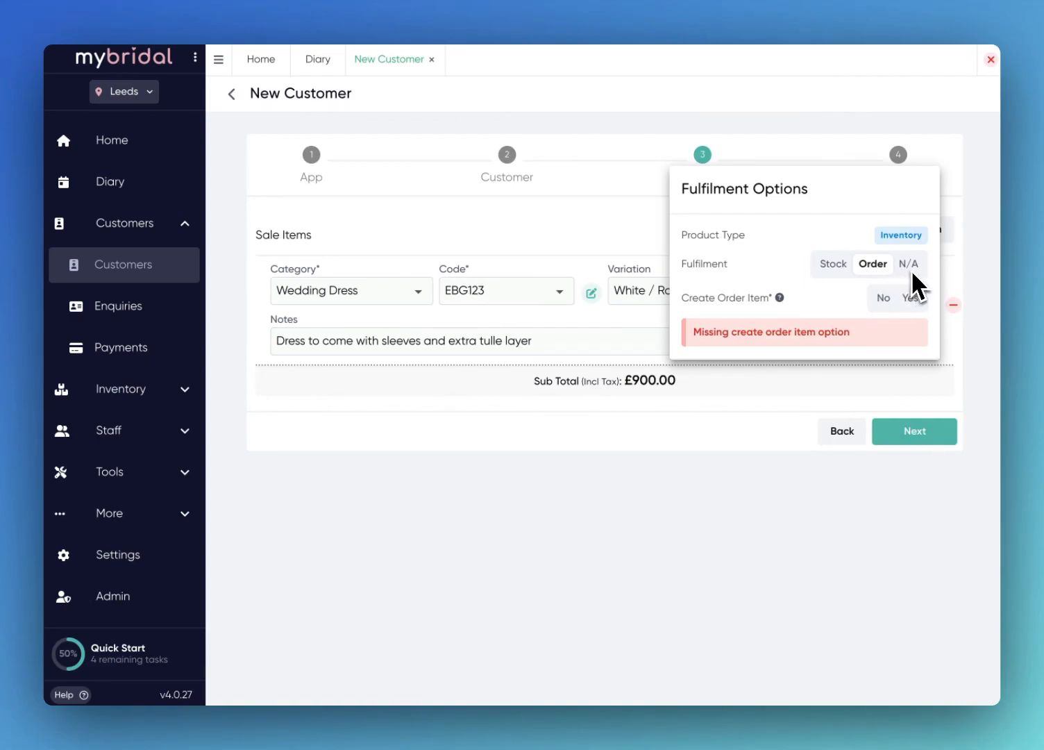
pyautogui.click(833, 264)
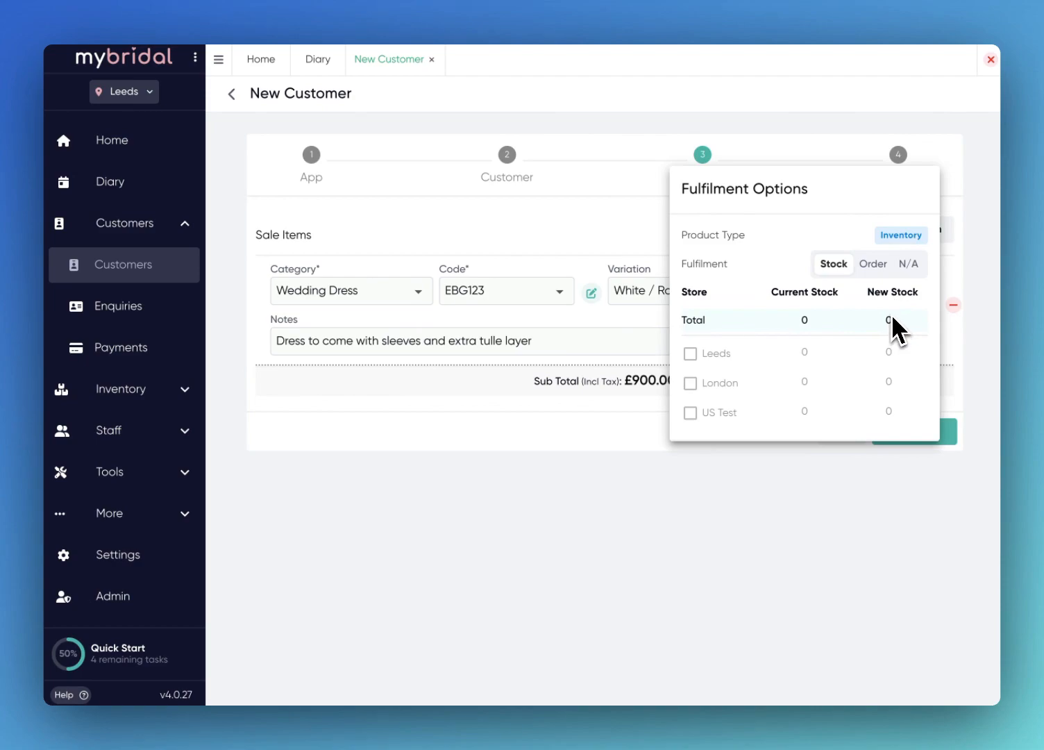
# Step: Set the wedding dress's fulfilment to Order and choose Yes for creating an order item
pyautogui.click(873, 263)
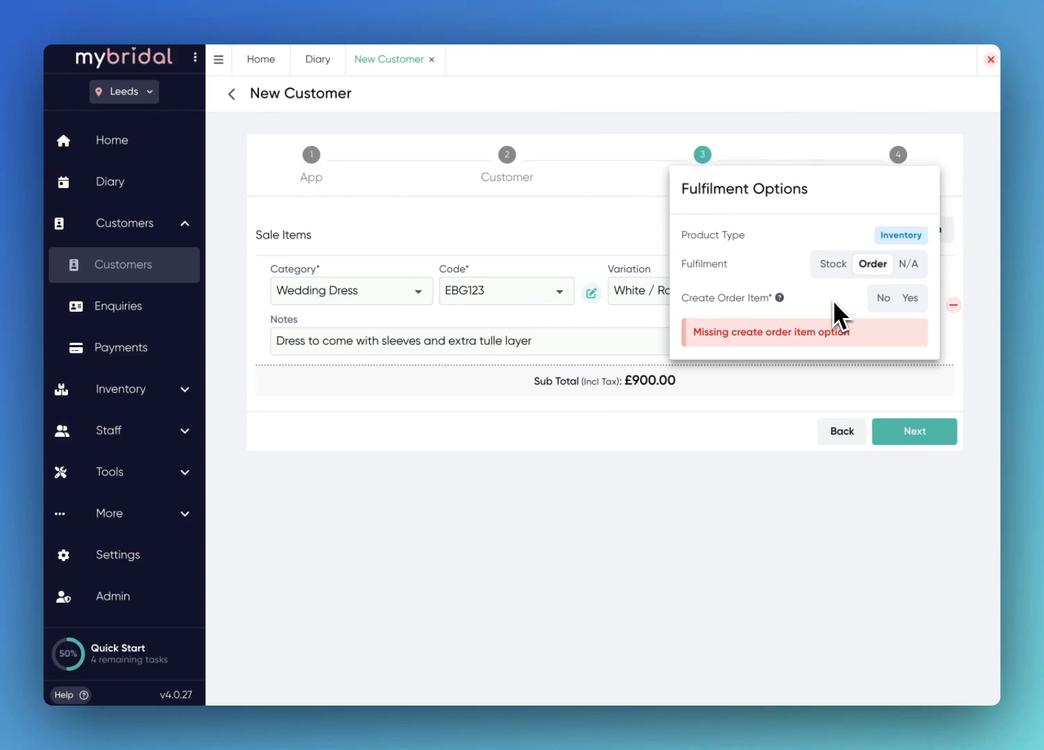
pyautogui.click(881, 298)
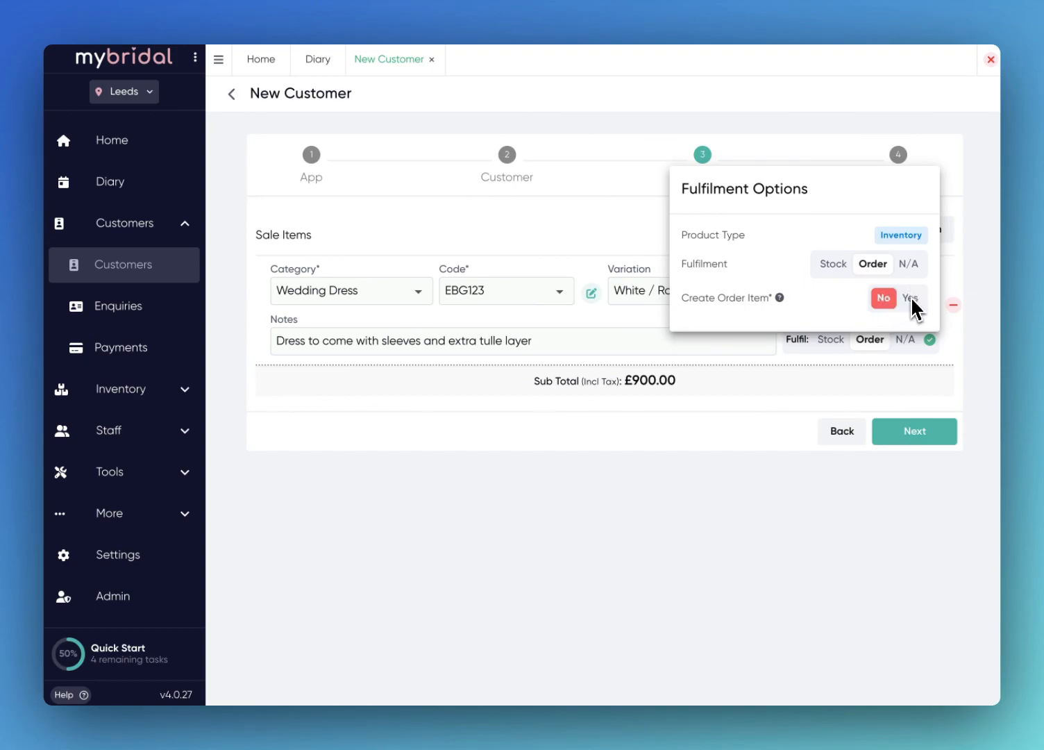
pyautogui.click(911, 300)
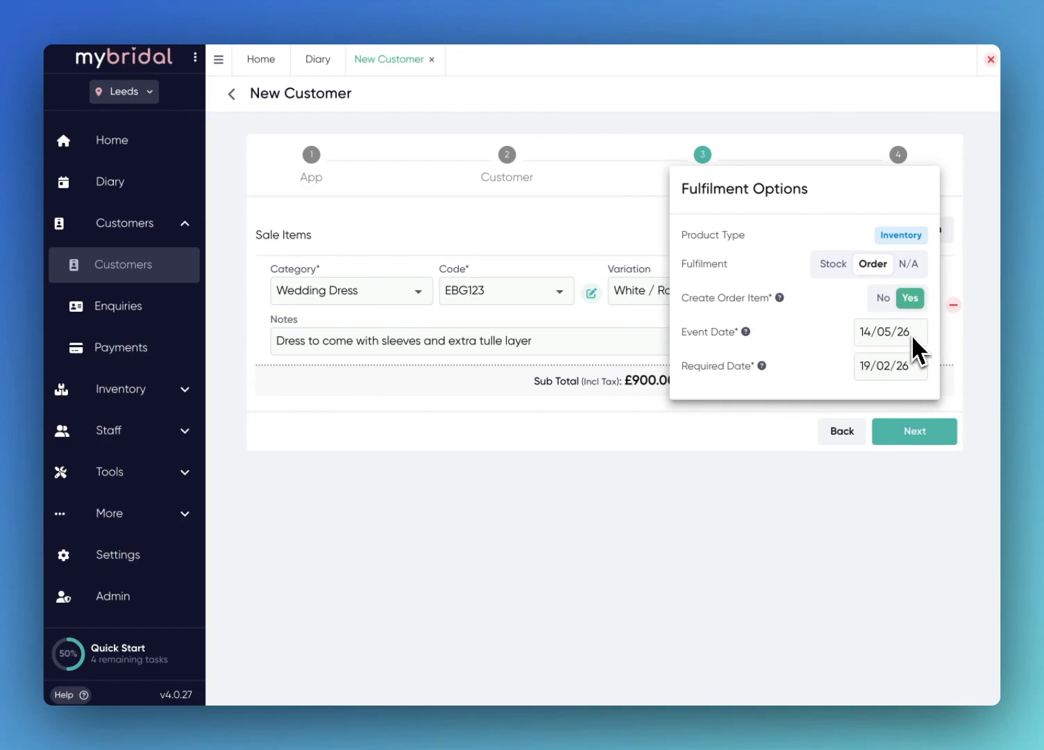
# Step: Set the dress order's required date to 05/02/26 and close the fulfilment options
pyautogui.click(875, 369)
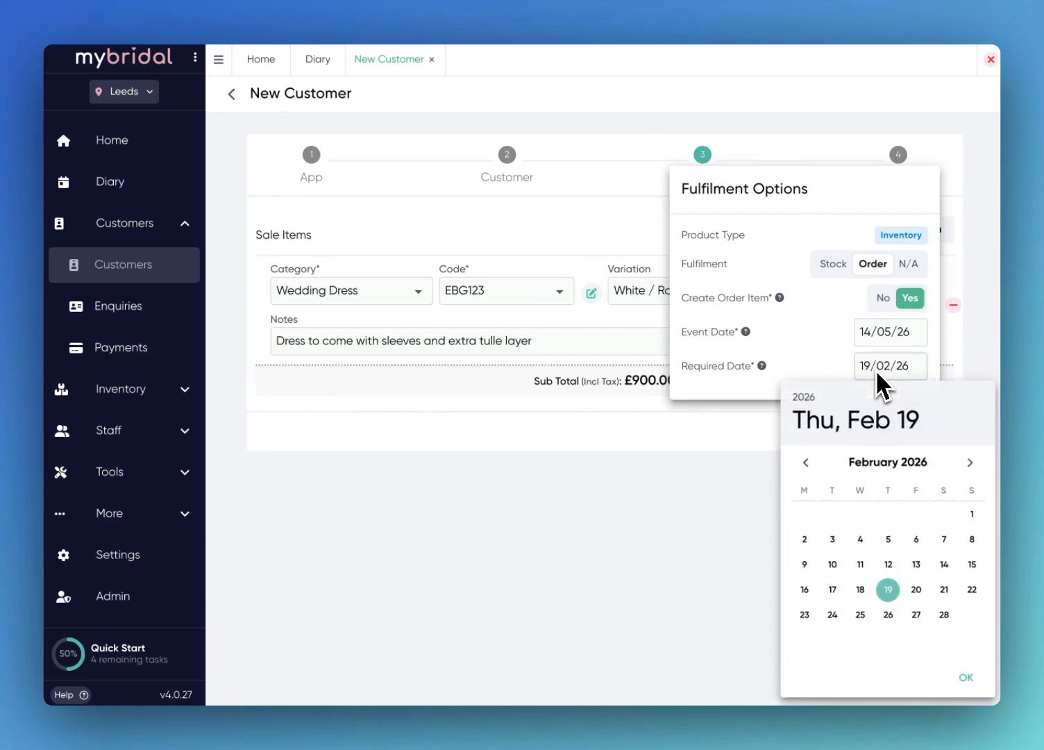
pyautogui.click(887, 539)
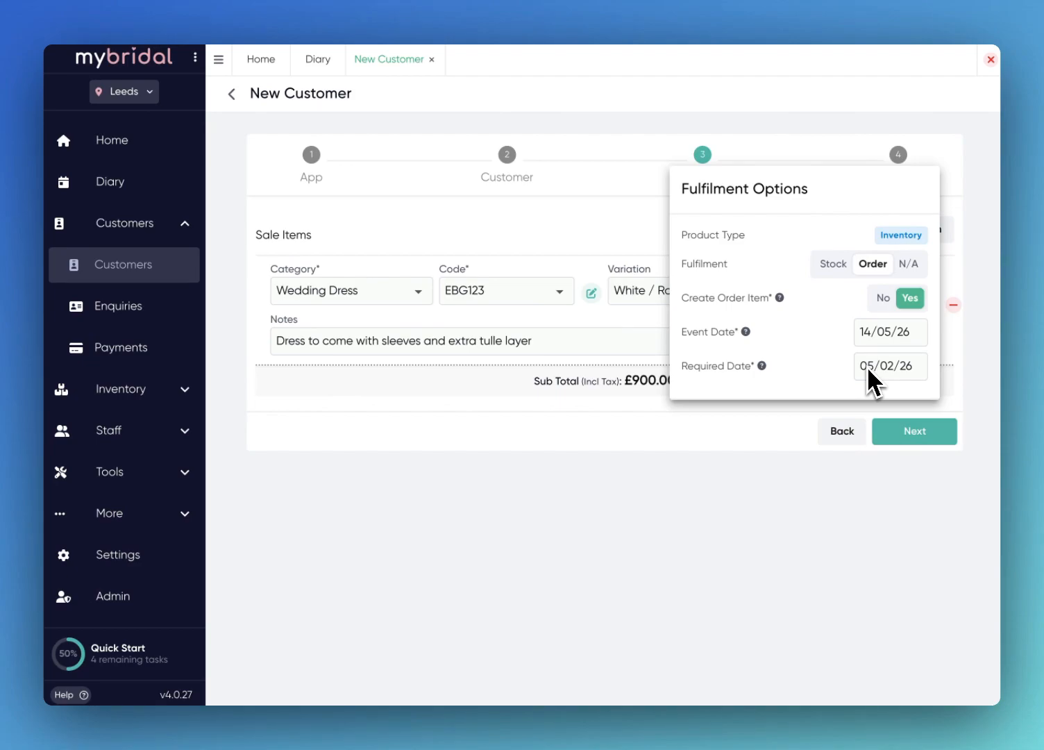
pyautogui.click(642, 318)
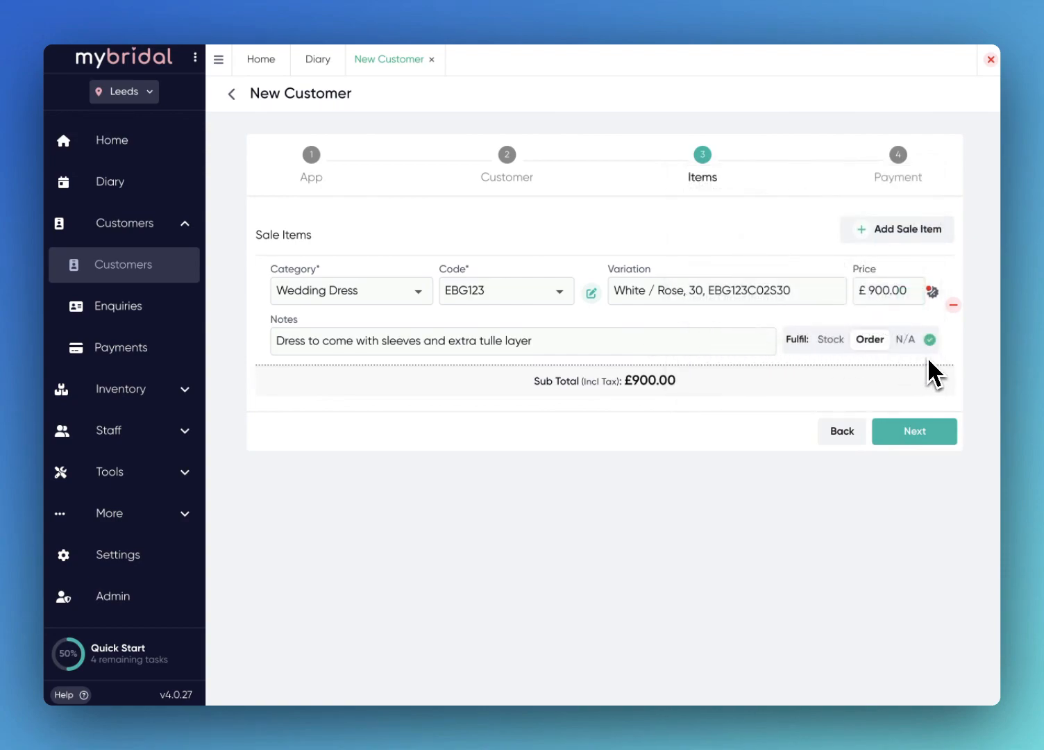
# Step: Add a second sale item with category Belt, code MISC and a price of £30
pyautogui.click(921, 231)
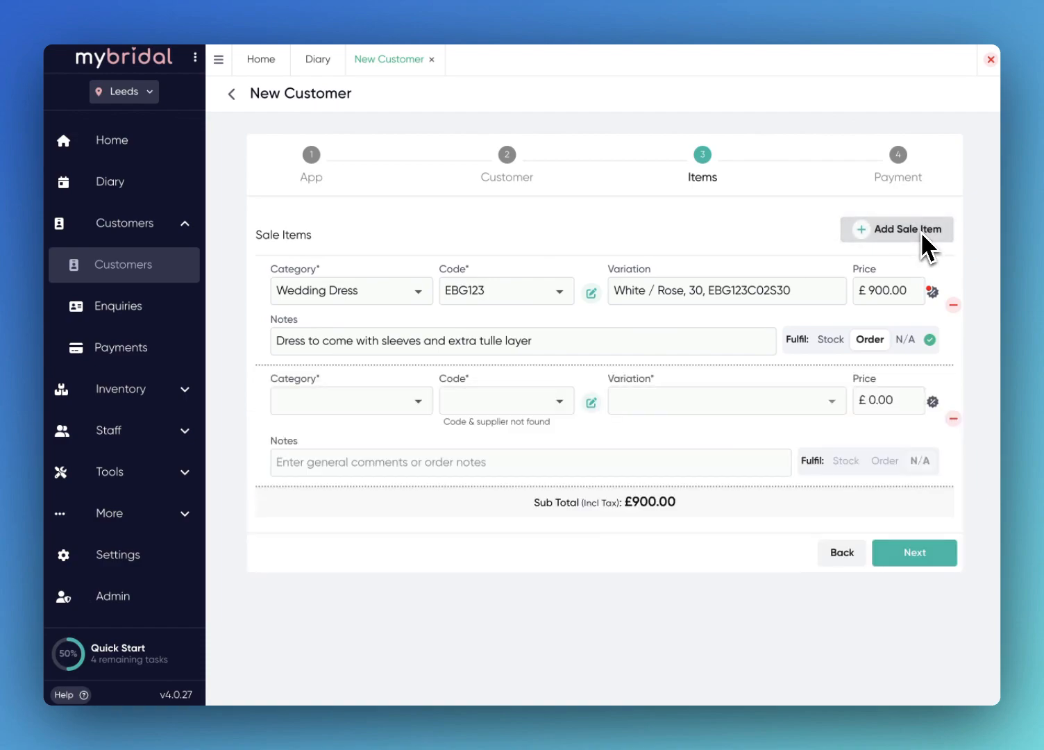
pyautogui.click(411, 399)
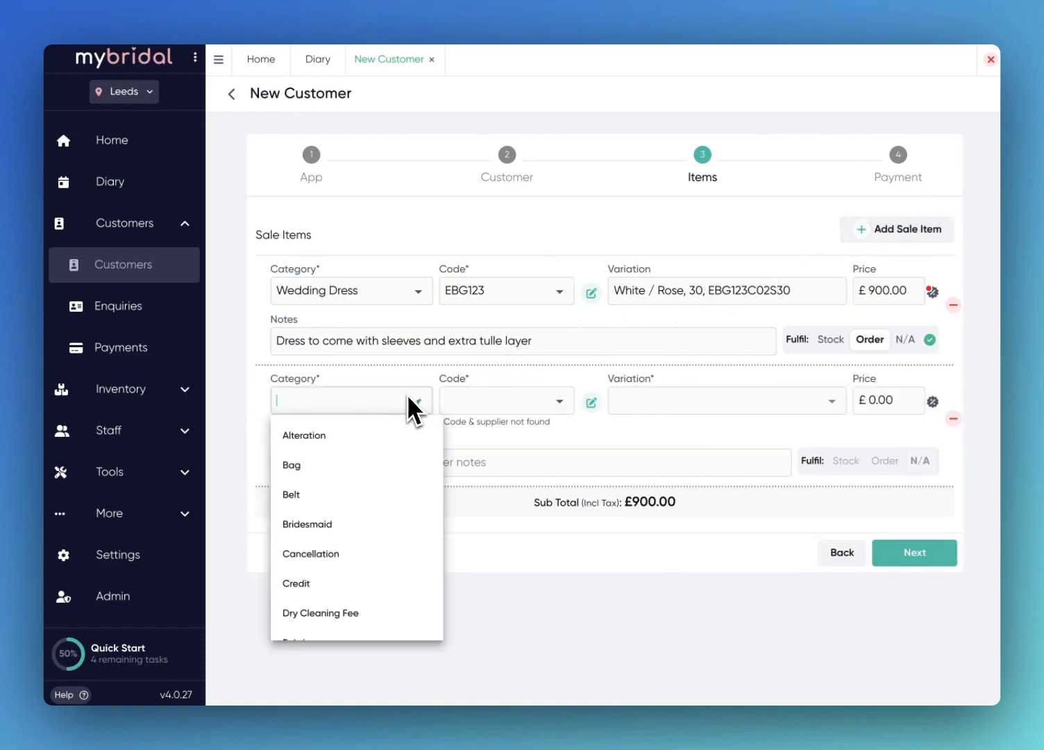
pyautogui.click(353, 496)
pyautogui.click(552, 405)
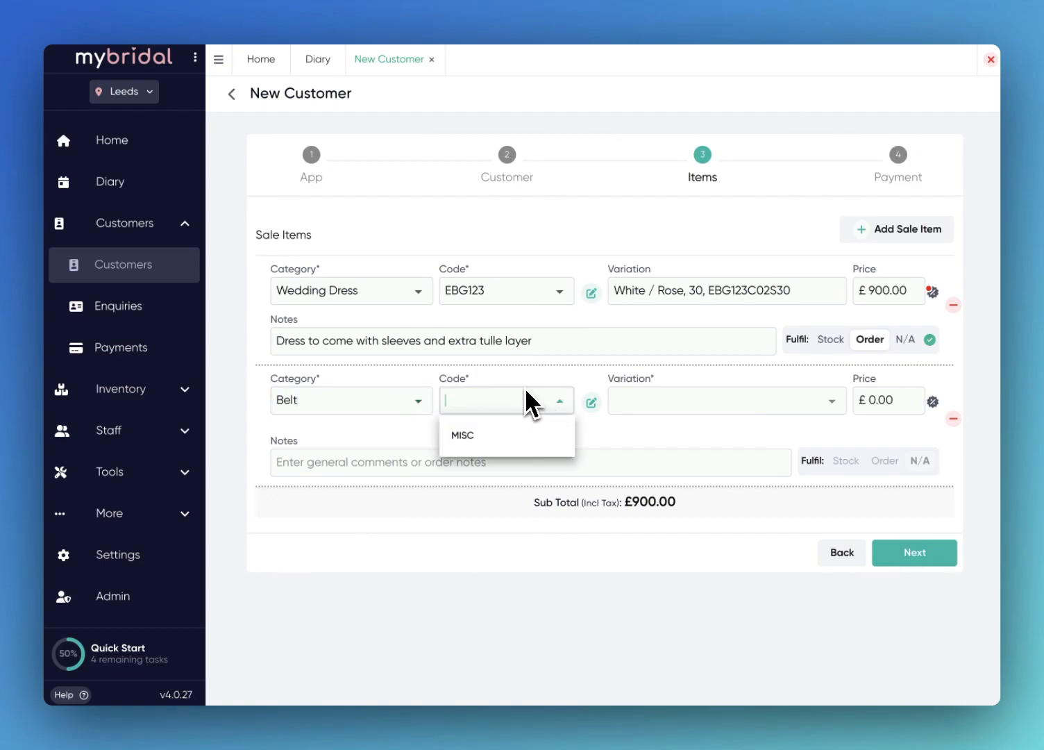
pyautogui.click(506, 445)
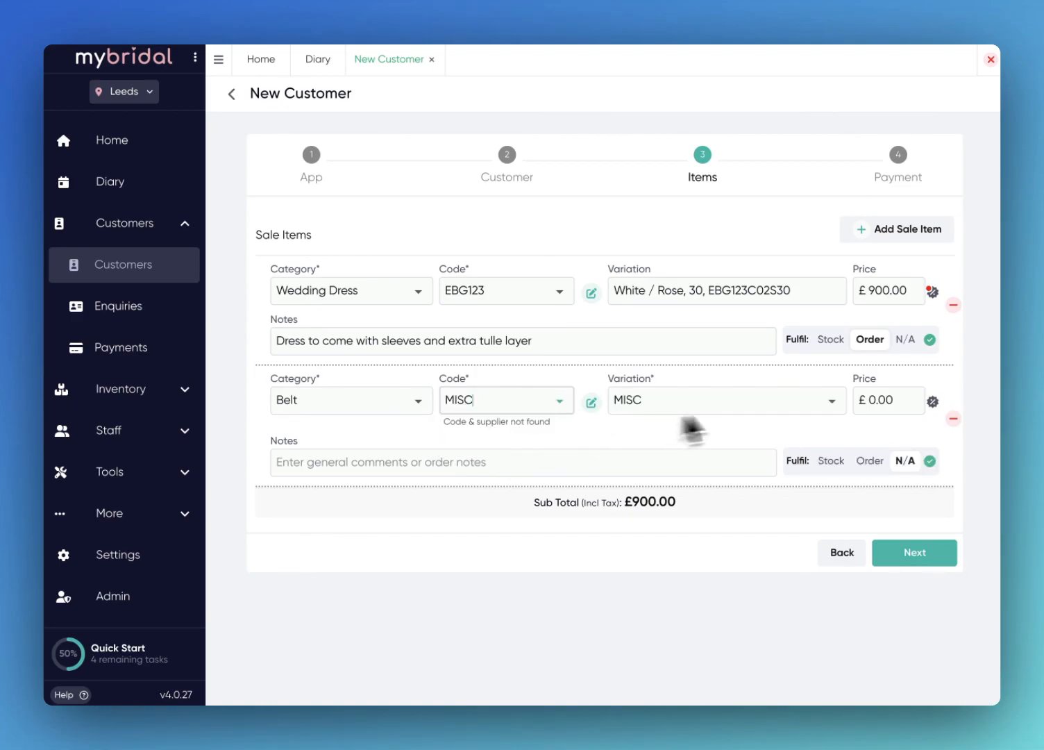
pyautogui.click(868, 401)
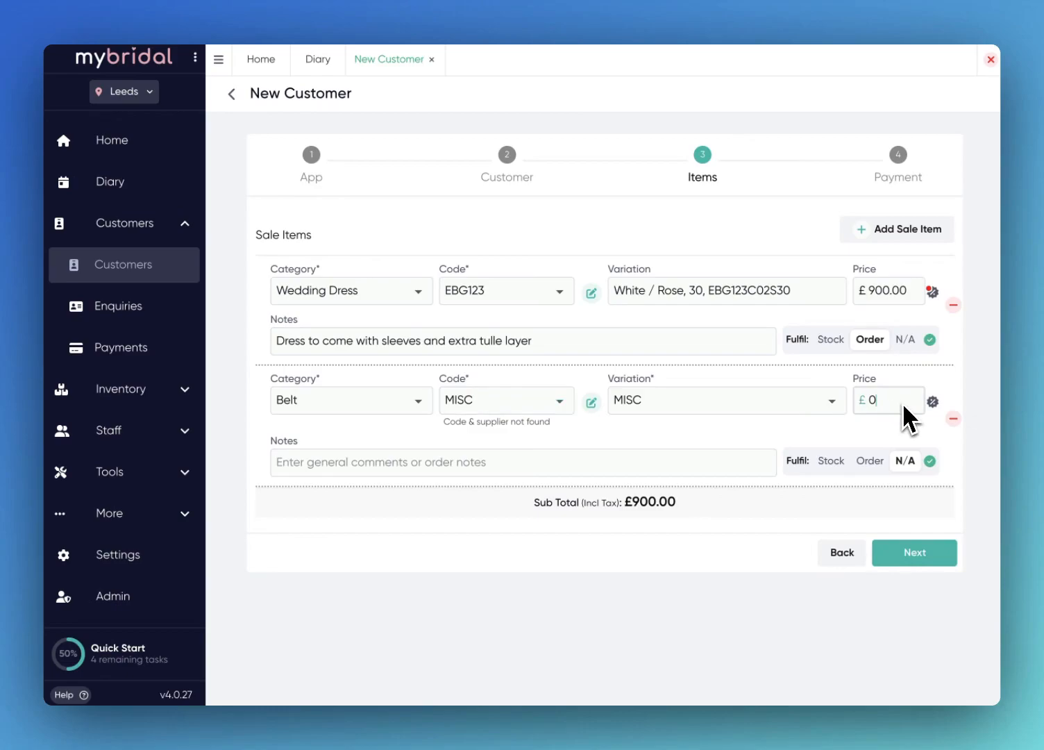
pyautogui.write('30')
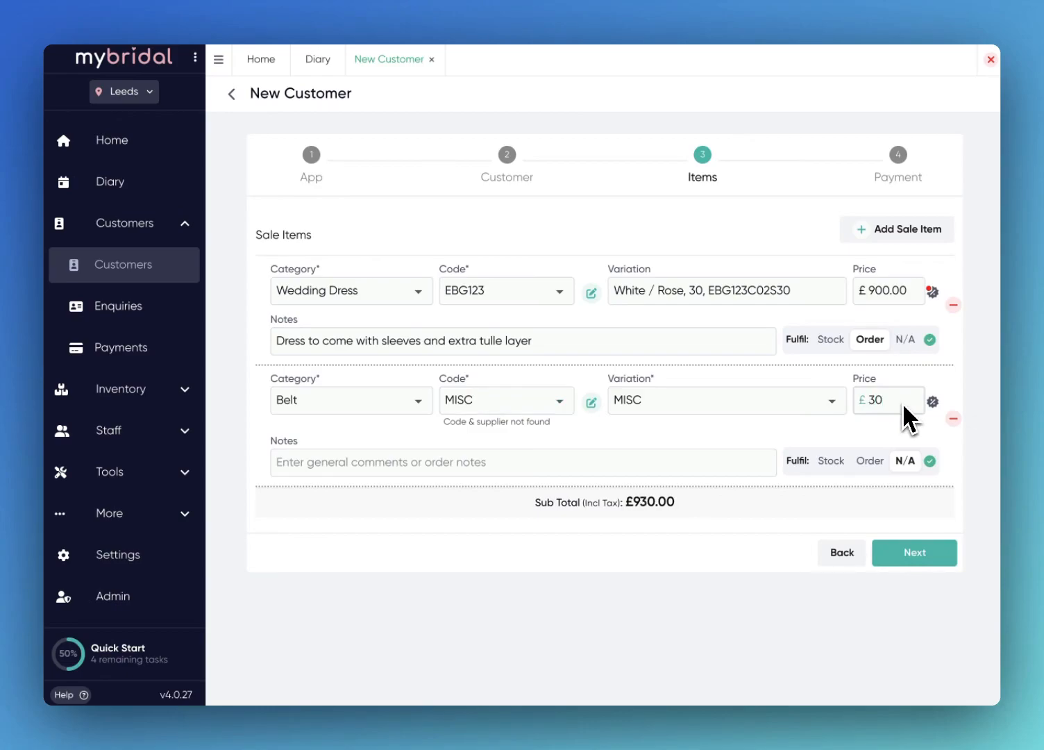
# Step: Set the belt's fulfilment to Stock and proceed to the Payment stage of the sale
pyautogui.moveTo(839, 458)
pyautogui.click(837, 414)
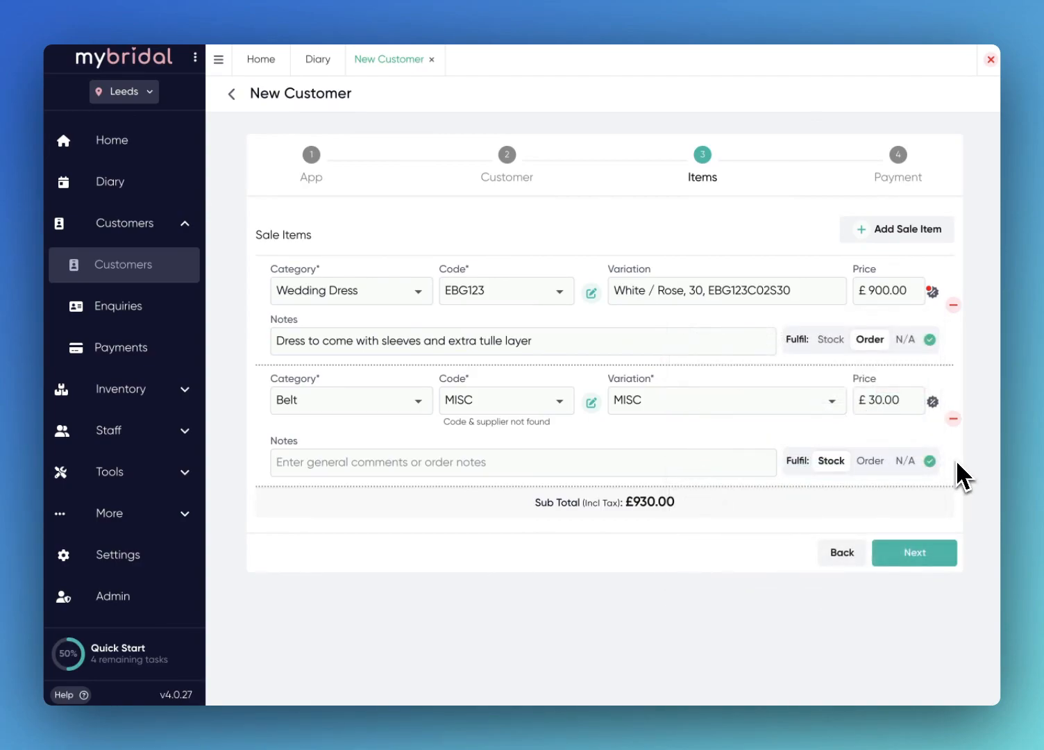
pyautogui.click(934, 558)
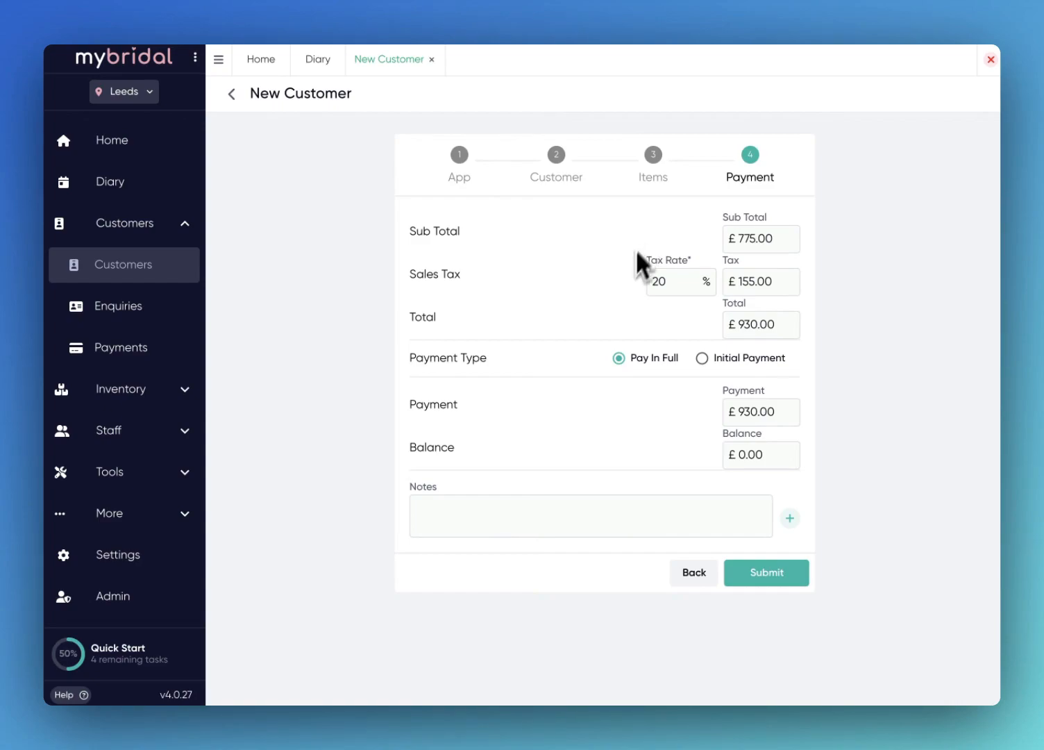
# Step: Change the payment type to Initial Payment and recalculate the outstanding repayment
pyautogui.click(702, 358)
pyautogui.scroll(-3, 822, 372)
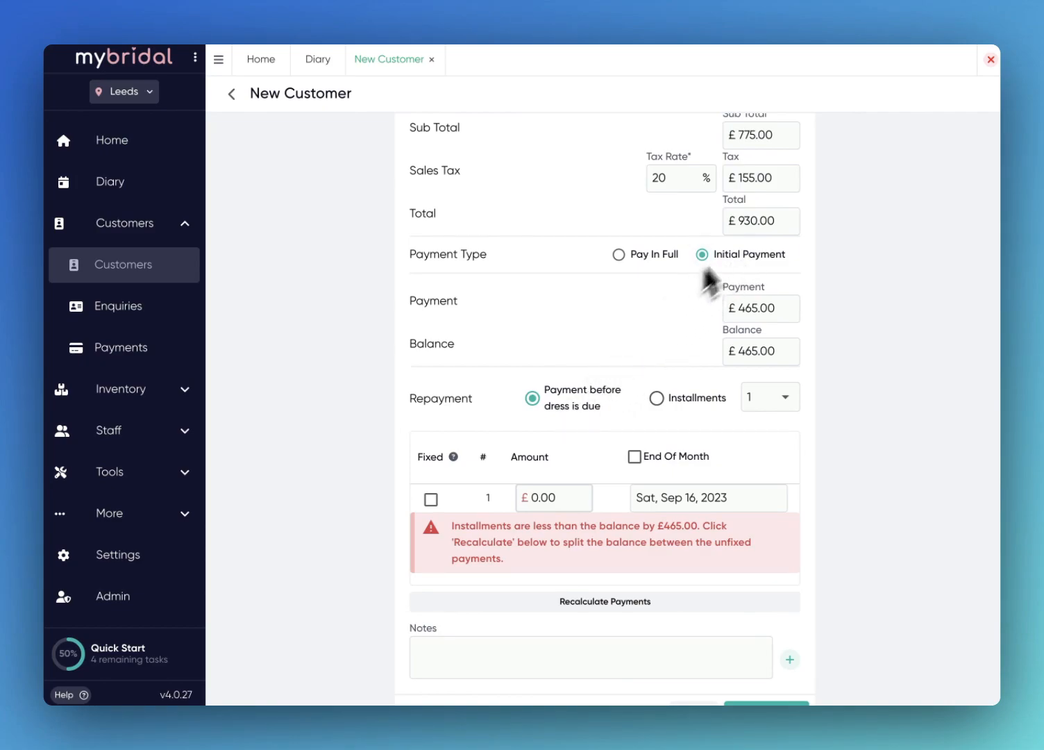
pyautogui.click(543, 604)
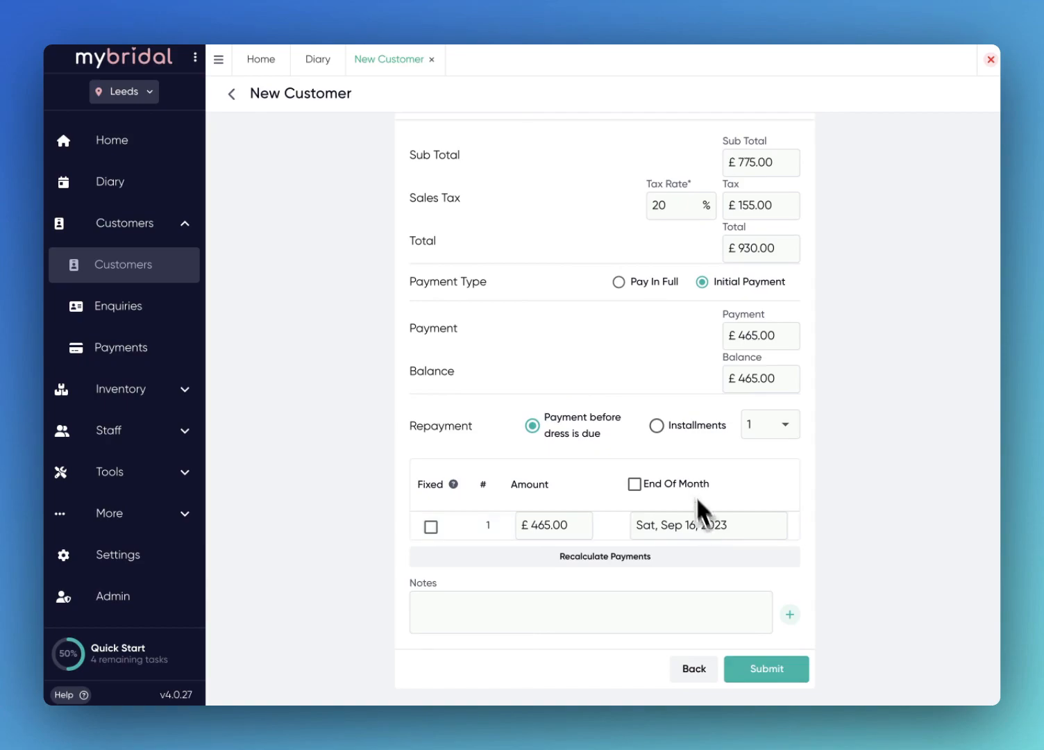
# Step: Set the repayment to 4 installments due at the end of each month and recalculate the payments
pyautogui.click(656, 425)
pyautogui.click(766, 427)
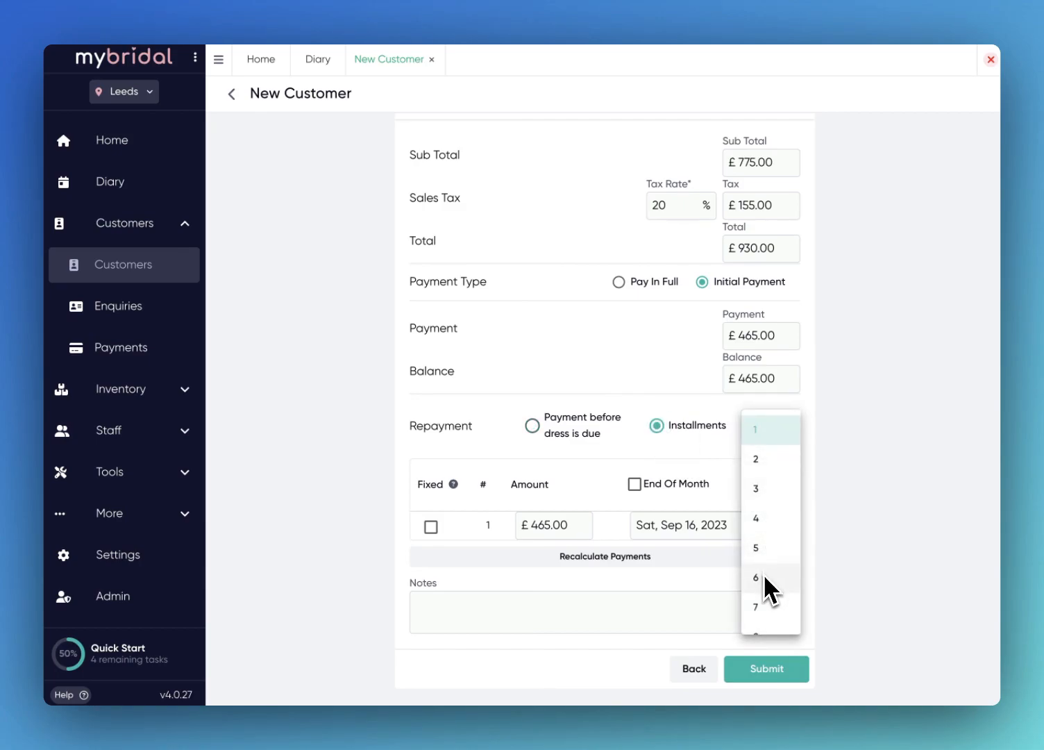
pyautogui.click(776, 525)
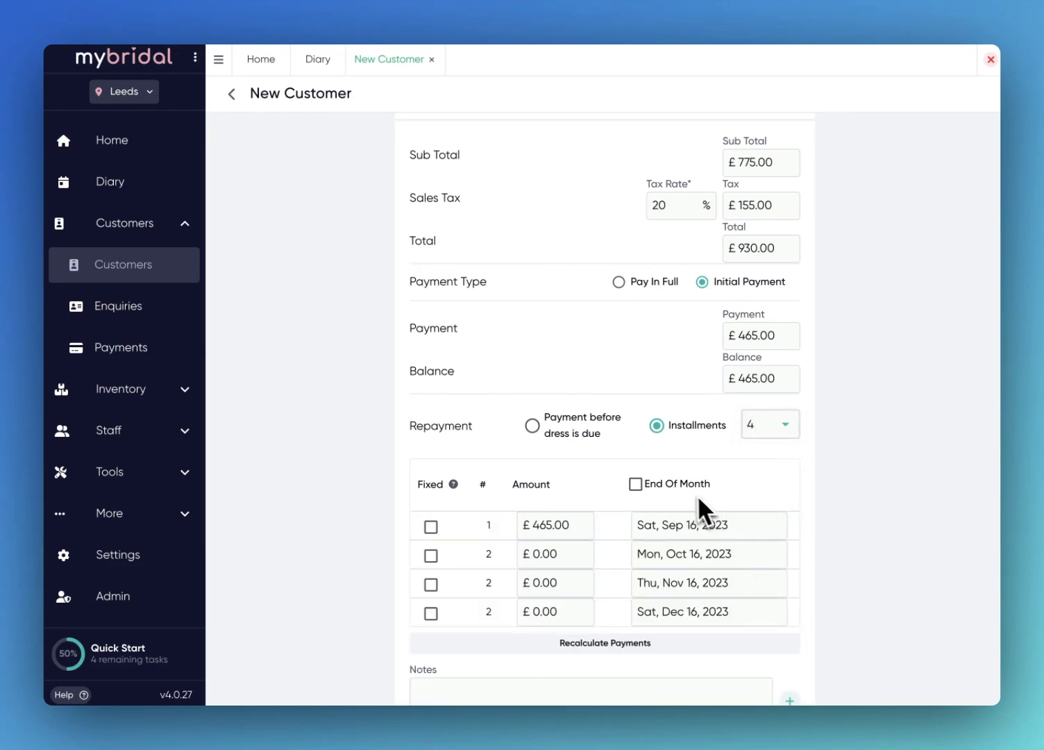
pyautogui.click(637, 483)
pyautogui.scroll(-2, 735, 483)
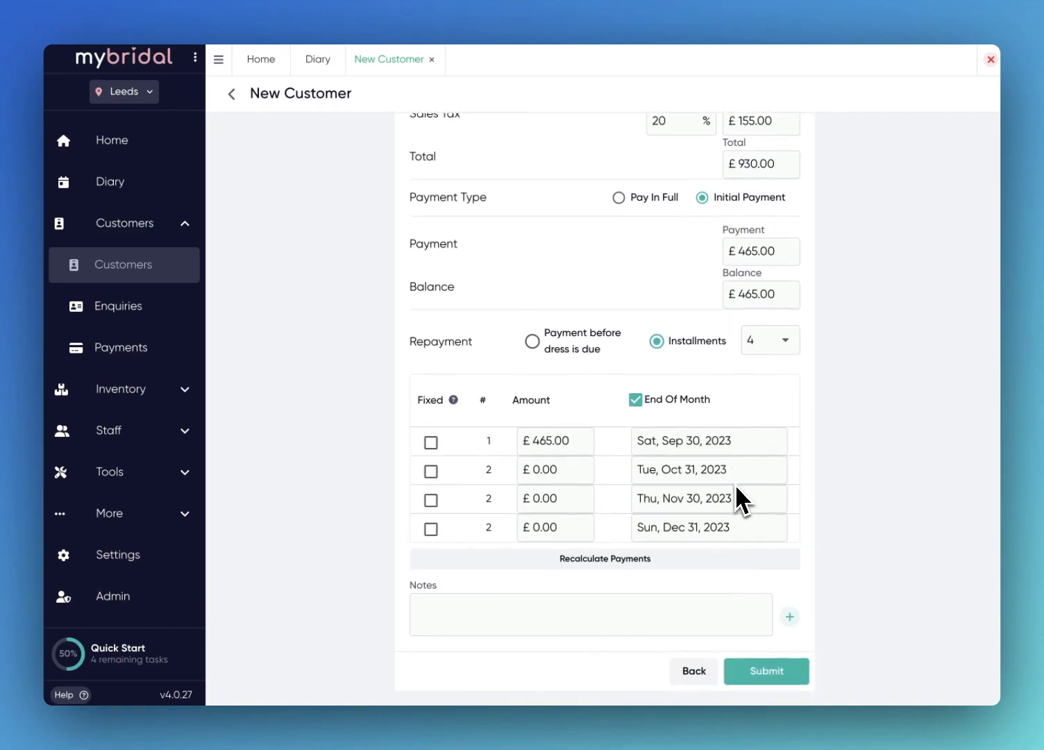
pyautogui.click(609, 558)
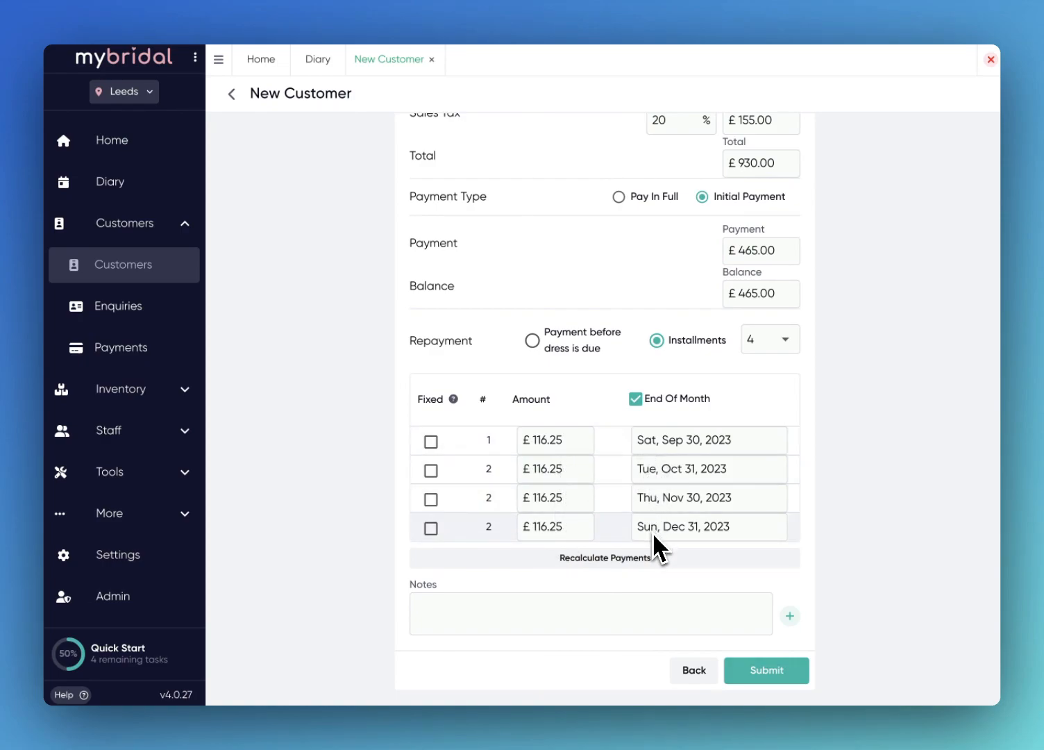
# Step: Change the number of installments to 6 and recalculate the payment amounts
pyautogui.click(771, 342)
pyautogui.click(768, 496)
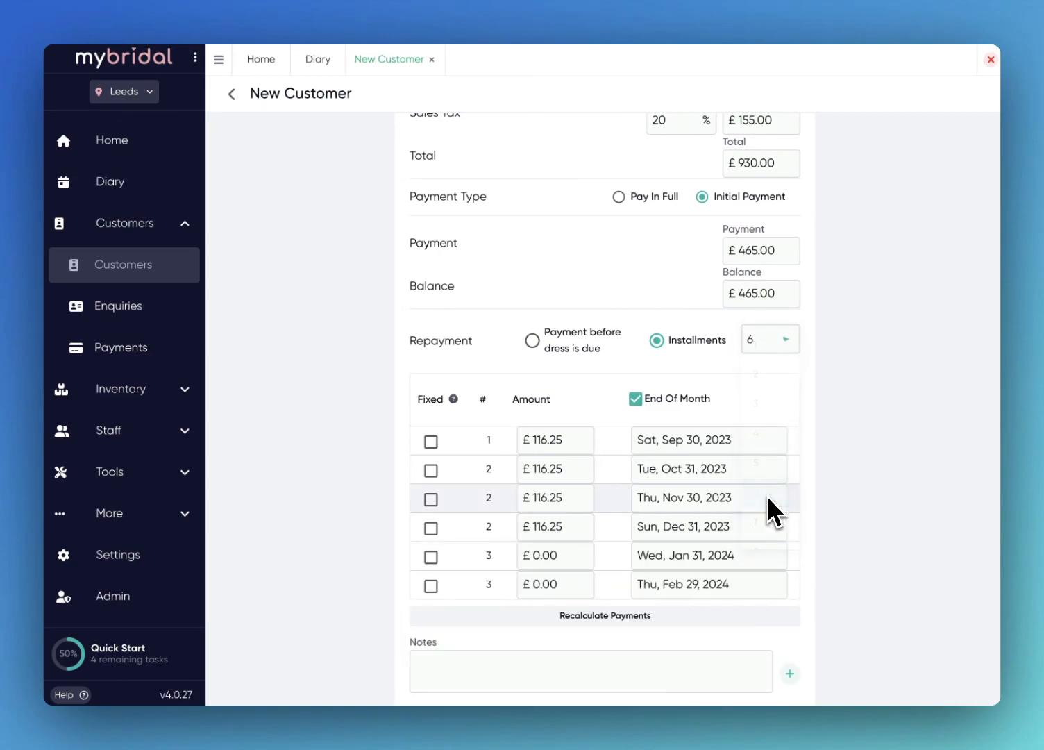
pyautogui.click(595, 616)
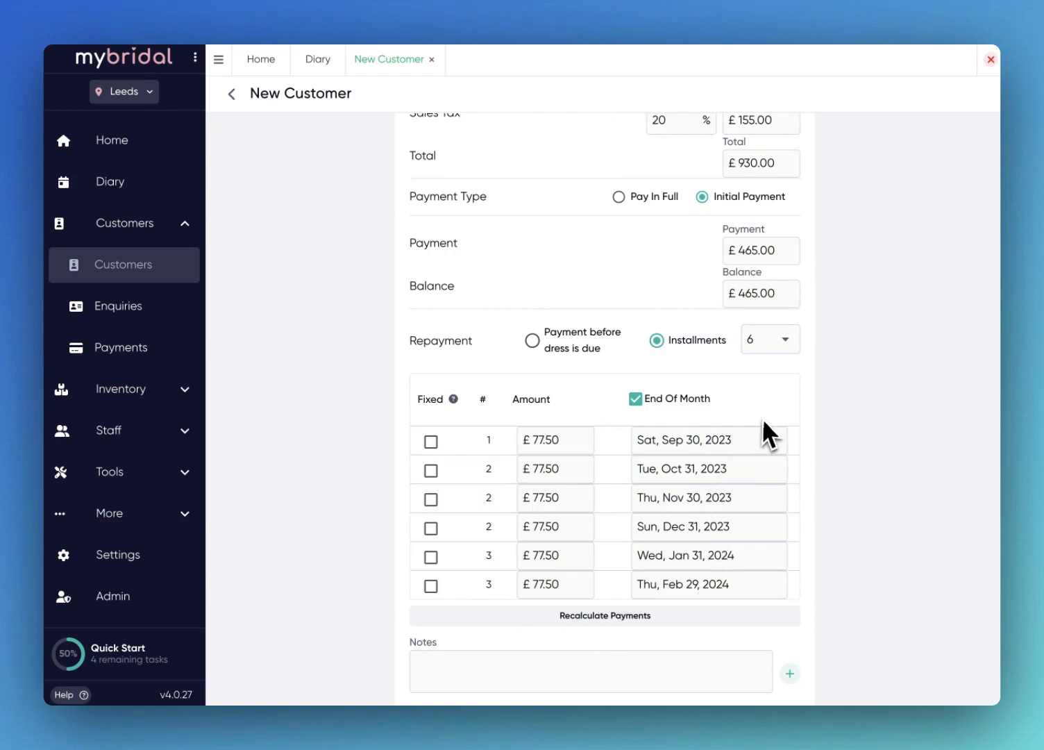
# Step: Insert the default comments "Item sold as seen" and "Alterations NOT INCLUDED" into the sale notes
pyautogui.scroll(-2, 762, 418)
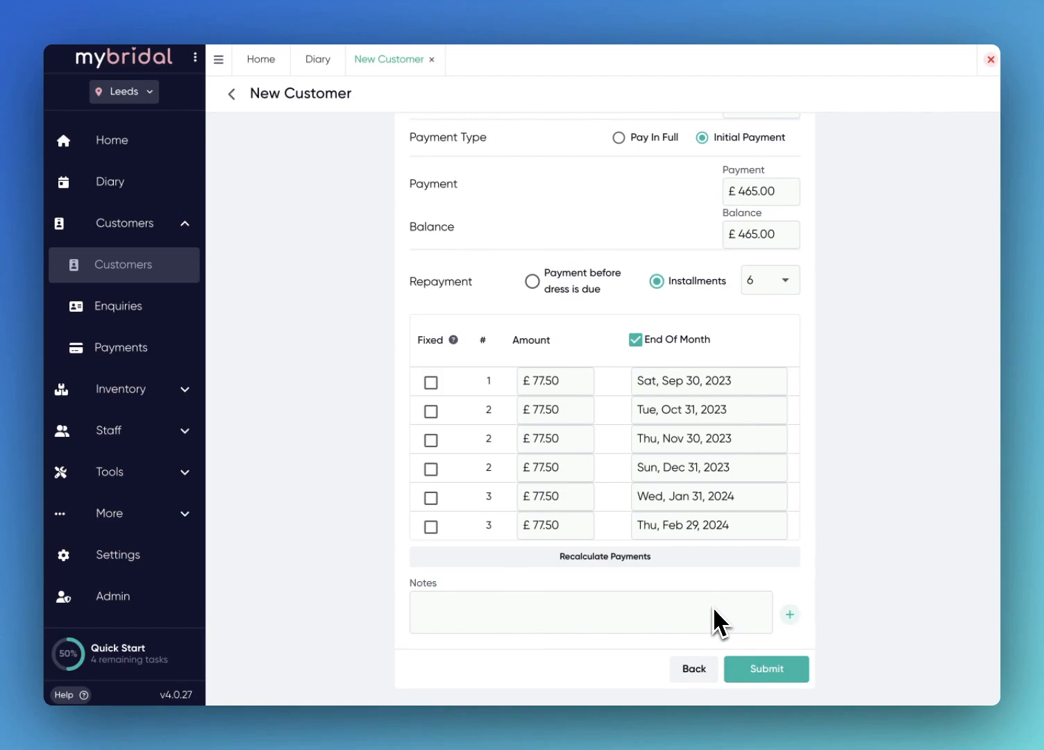
pyautogui.click(792, 613)
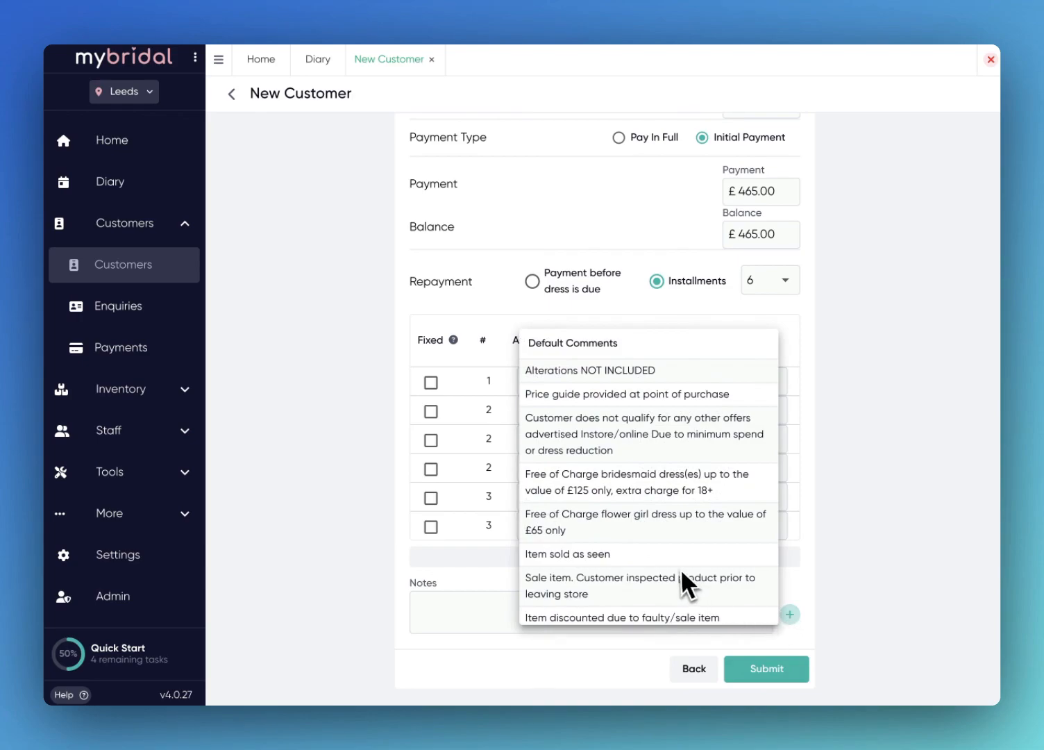
pyautogui.click(643, 554)
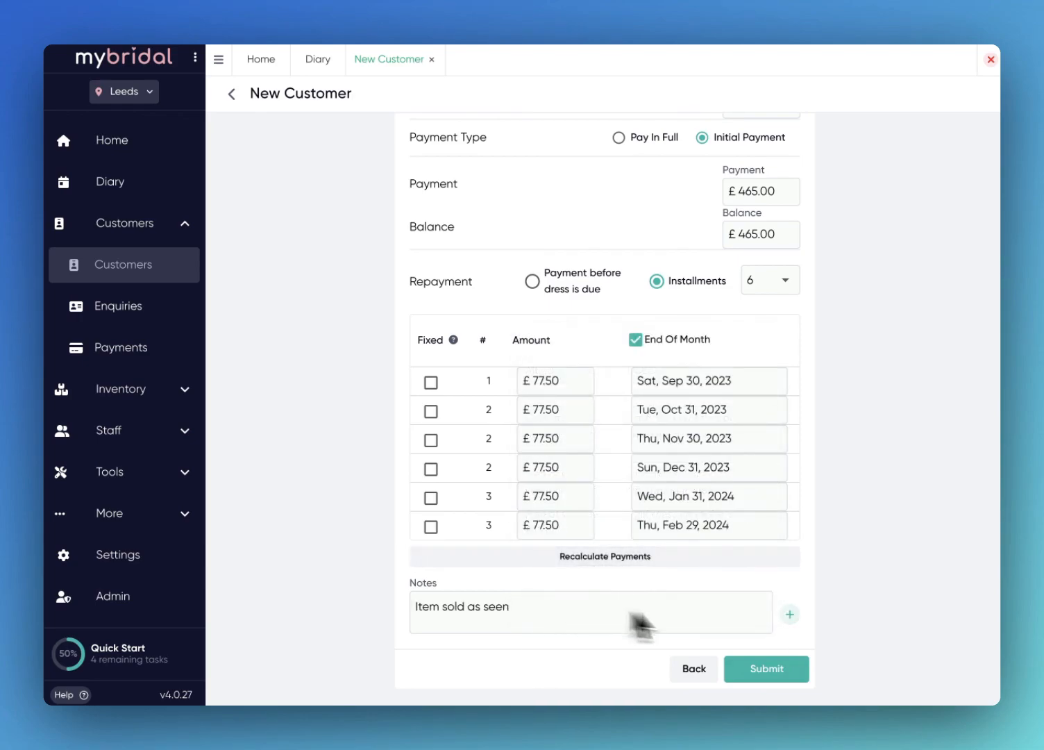
pyautogui.click(789, 616)
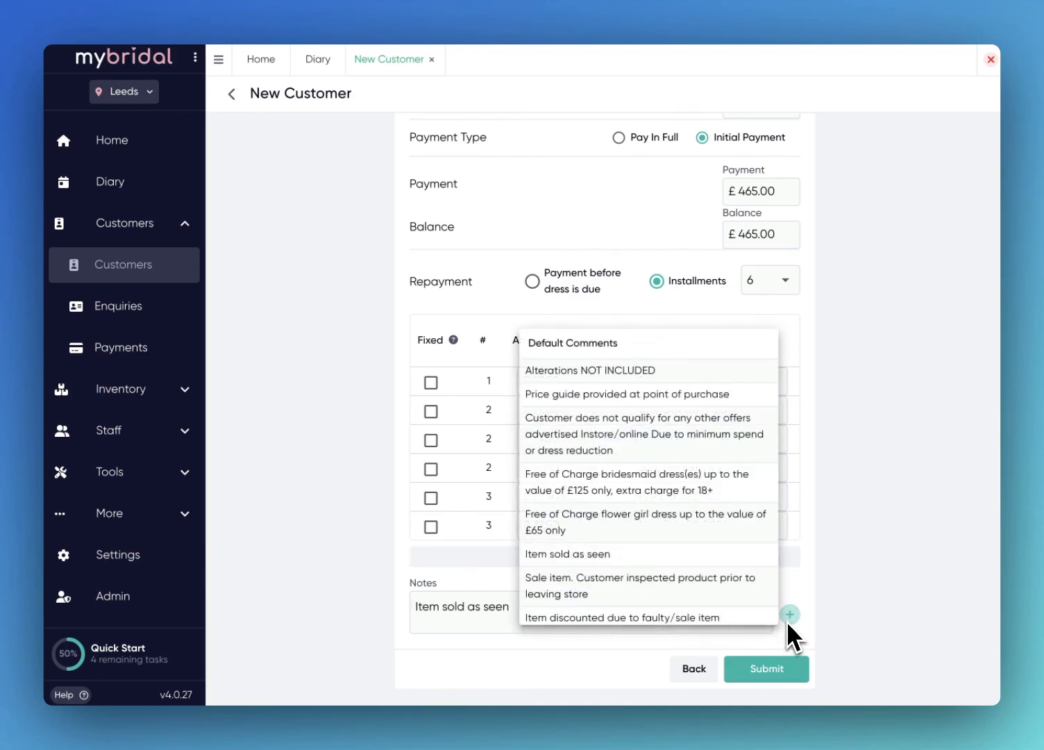
pyautogui.click(635, 371)
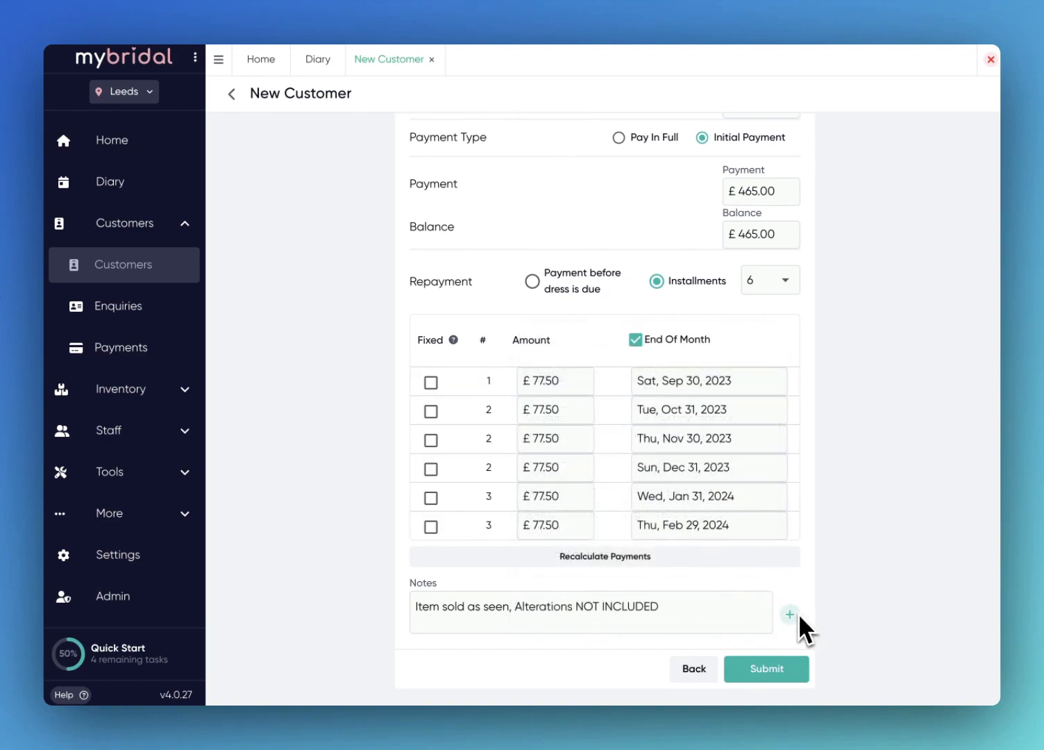
# Step: Append ". Dress sold with slight damage Bride aware" to the sale notes
pyautogui.click(671, 611)
pyautogui.write('. Dress sold with sl')
pyautogui.press('BackSpace')
pyautogui.write('light damage')
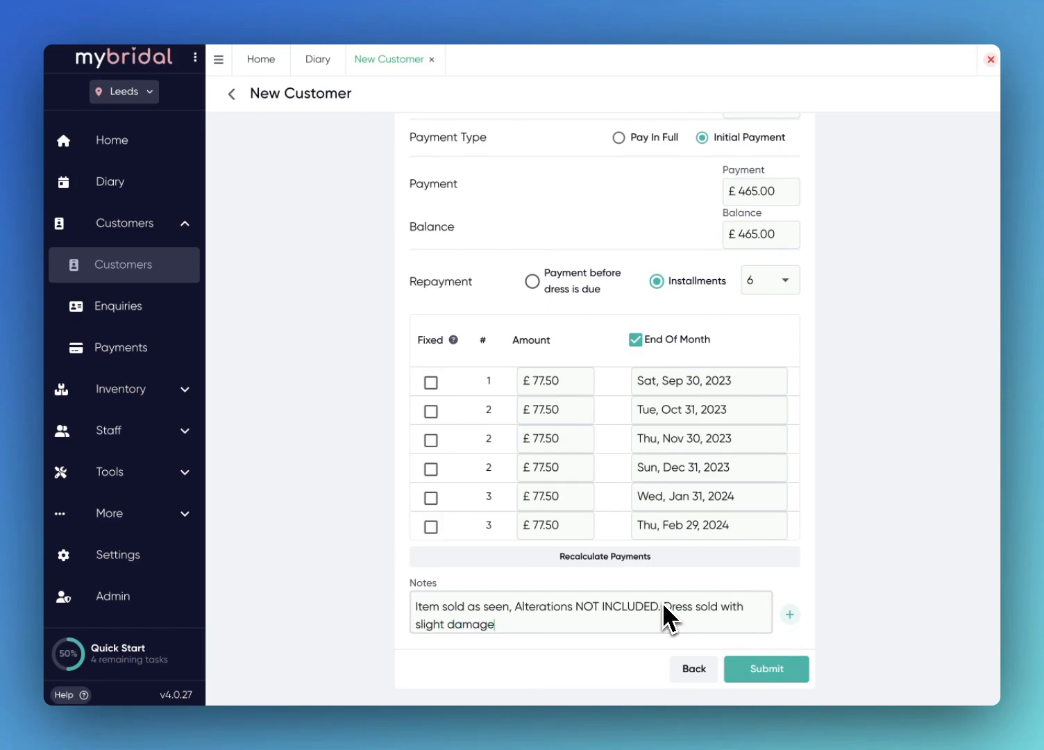
pyautogui.write(' Bride aware')
# Step: Submit the sale and confirm the initial payment with Credit Card as the payment method
pyautogui.click(780, 667)
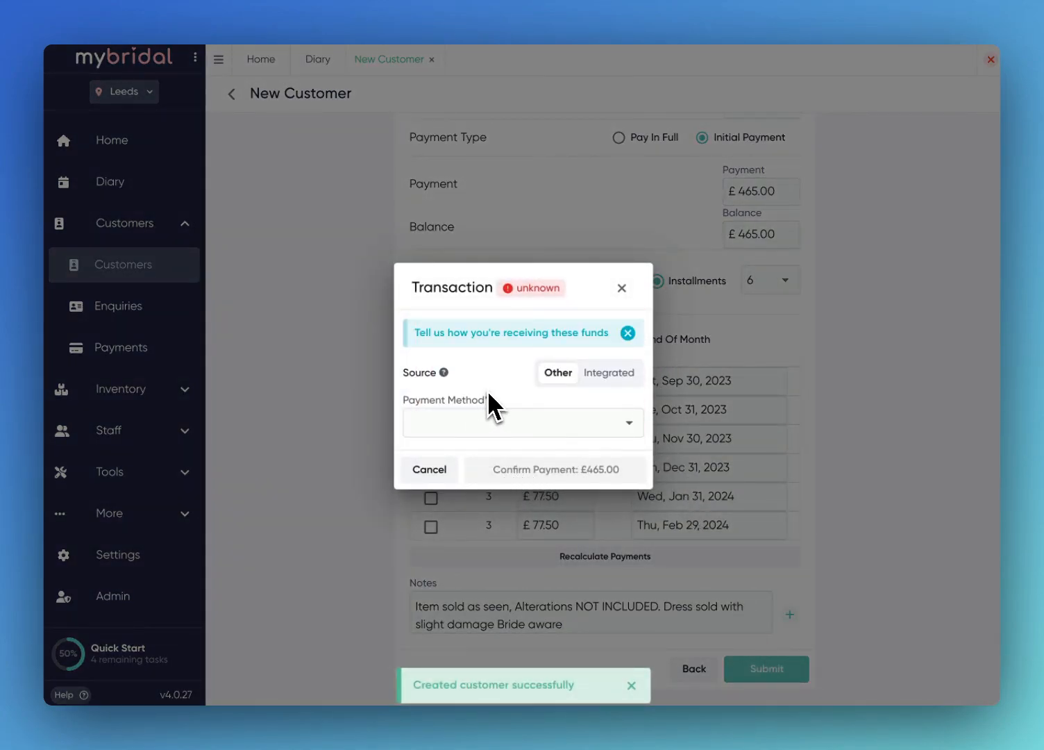
pyautogui.click(553, 426)
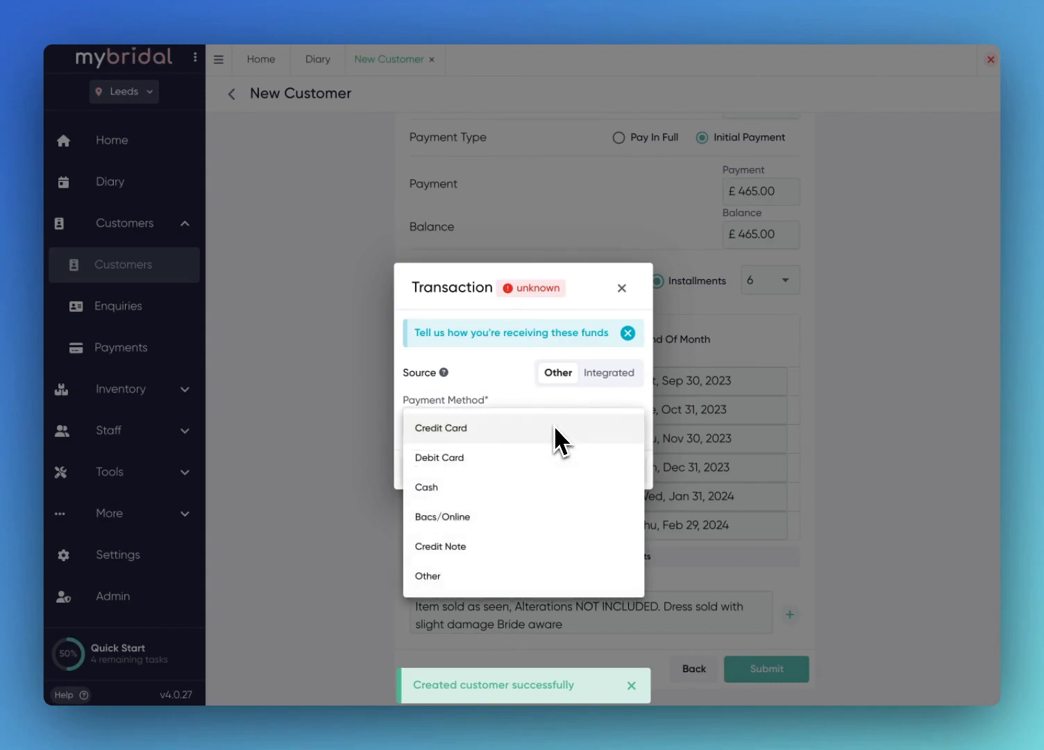
pyautogui.click(511, 427)
pyautogui.click(550, 472)
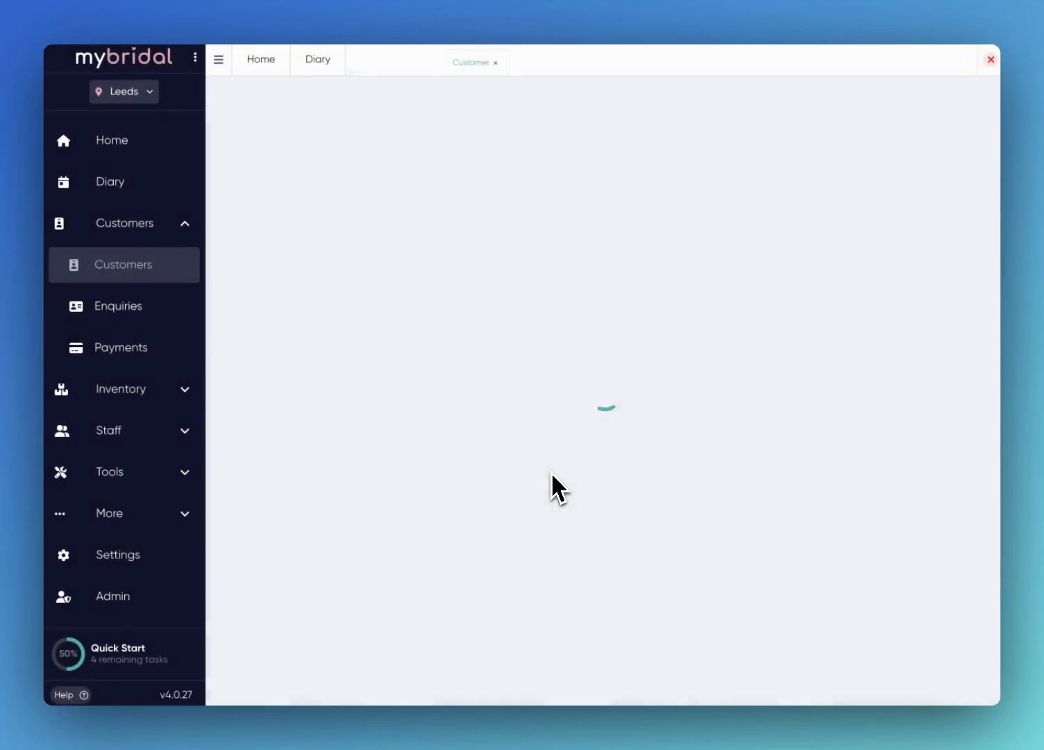